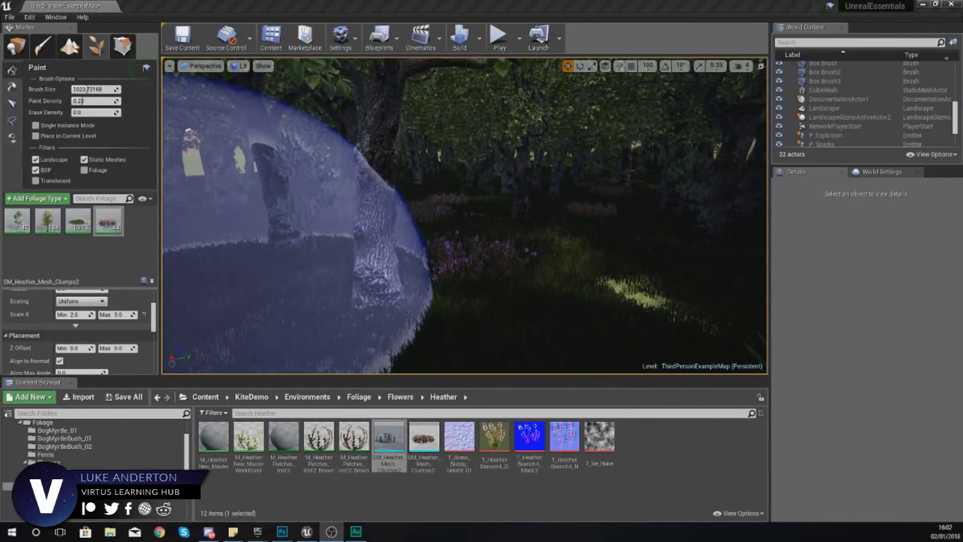
# Step: Leave foliage painting for Place mode and examine the trees, grass and heather throughout the painted forest
pyautogui.click(25, 50)
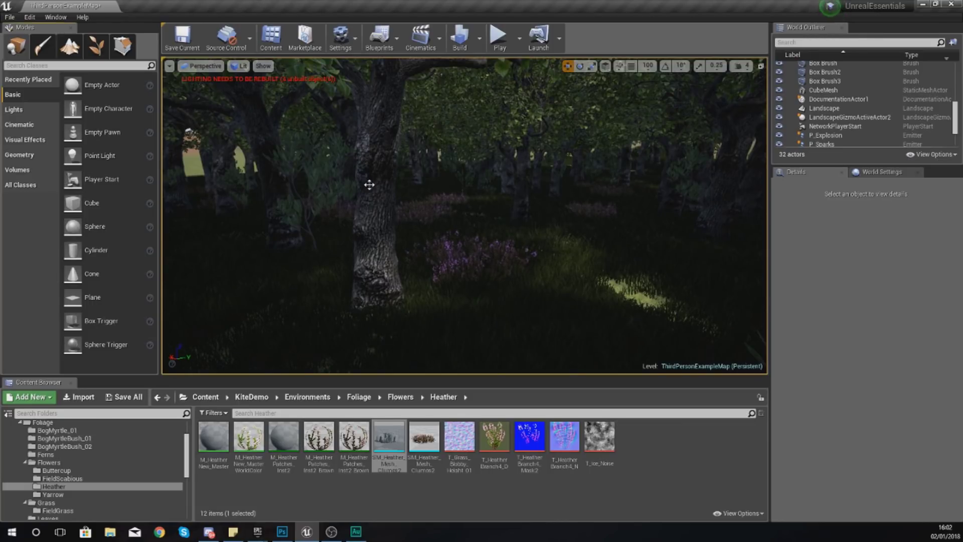
pyautogui.press('s')
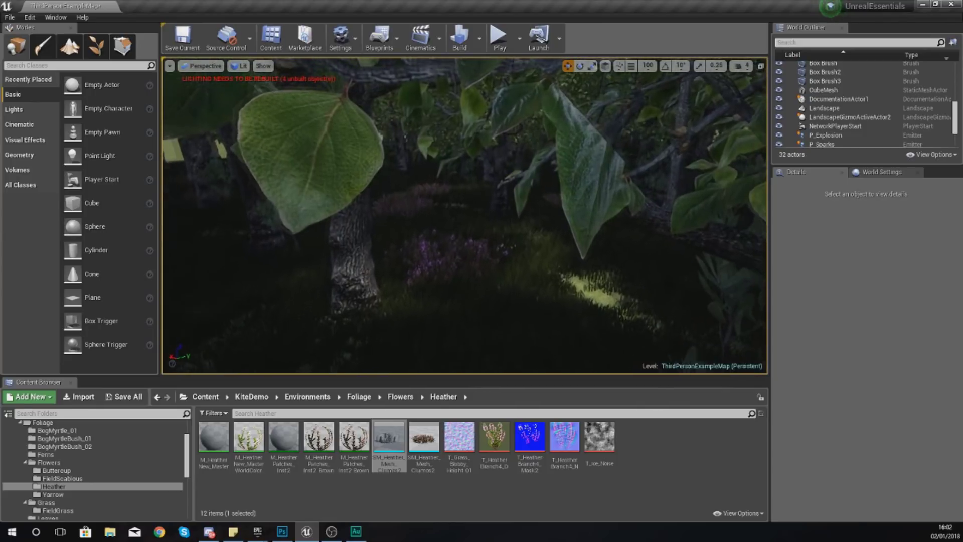
pyautogui.press('s')
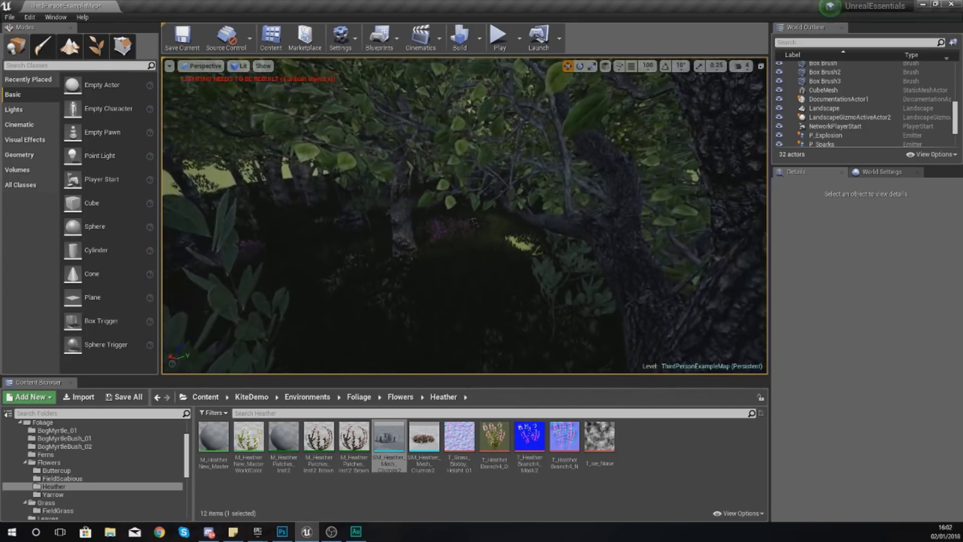
pyautogui.moveTo(465, 201); pyautogui.dragTo(478, 250, button='right')
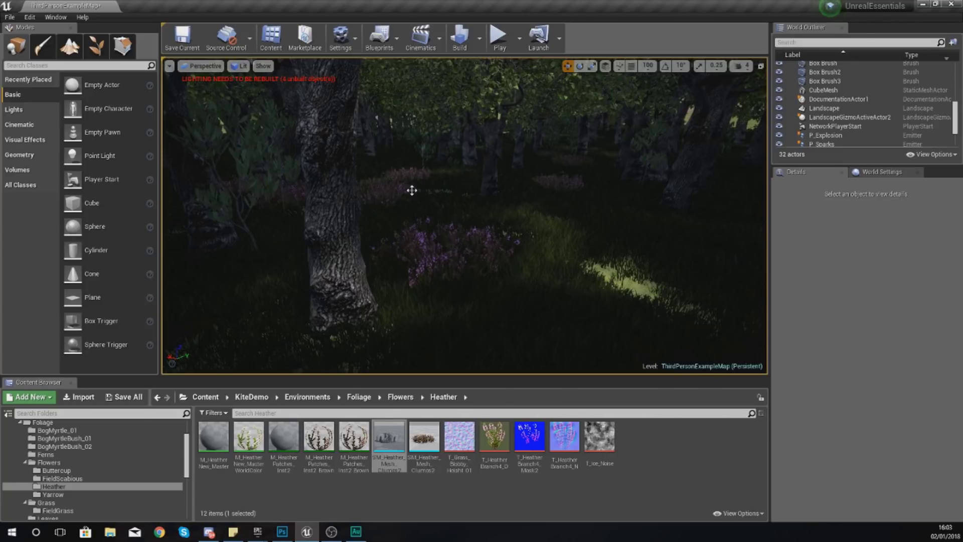
pyautogui.moveTo(412, 190); pyautogui.dragTo(403, 181, button='right')
pyautogui.press('d')
pyautogui.press('a')
pyautogui.press('w')
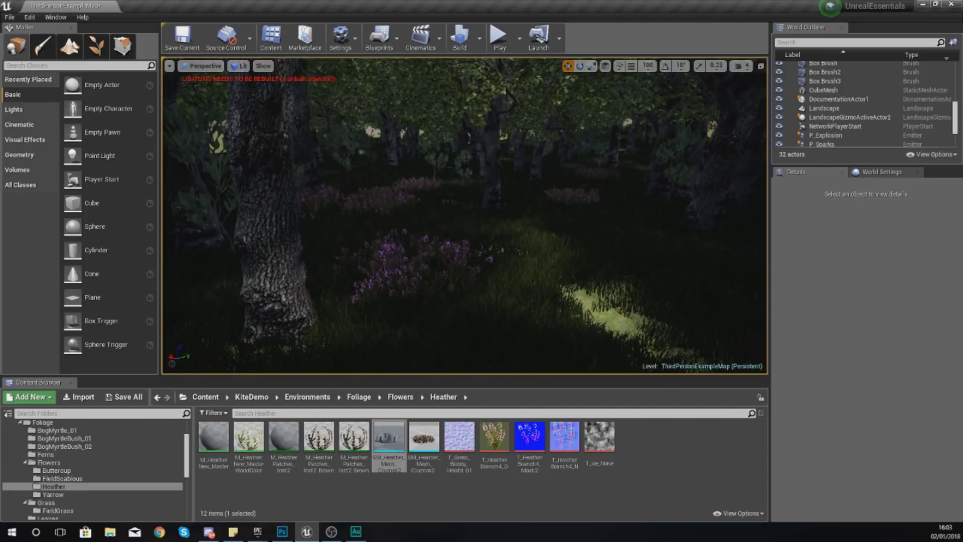
pyautogui.moveTo(472, 201); pyautogui.dragTo(450, 227, button='right')
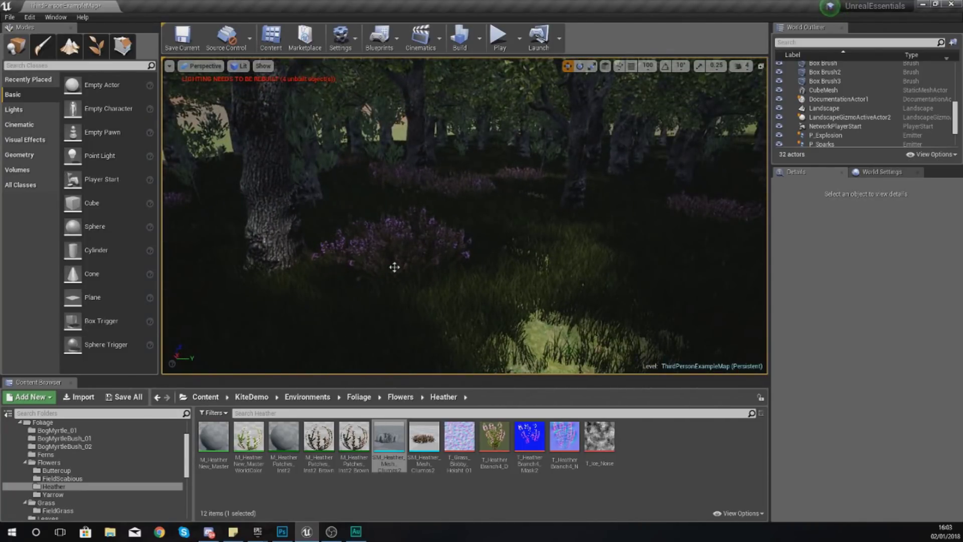
pyautogui.moveTo(377, 113); pyautogui.dragTo(347, 209, button='right')
# Step: Remove the SM_Heather_Mesh_Clumps2 and SM_FieldGrass_01 foliage types from the level together with all their painted instances
pyautogui.click(96, 45)
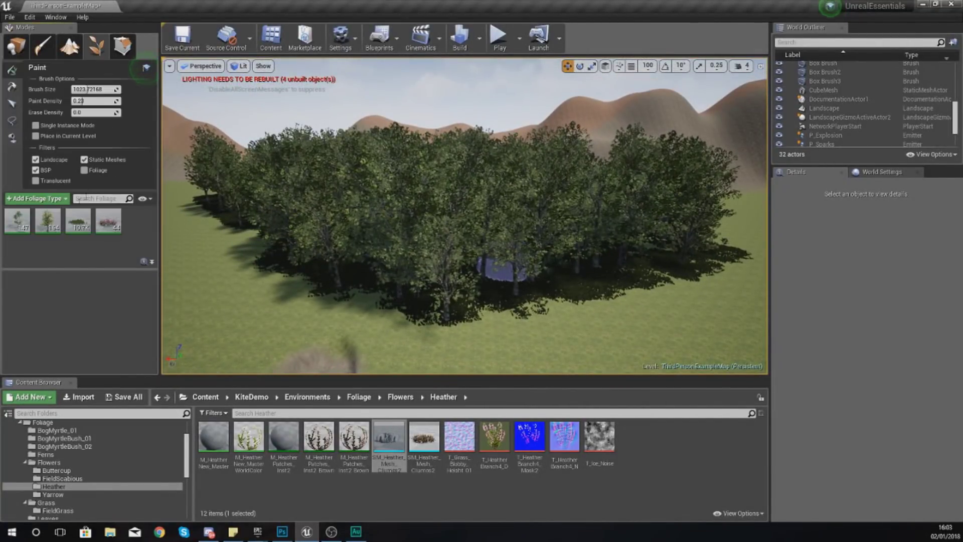
pyautogui.click(110, 228)
pyautogui.press('Delete')
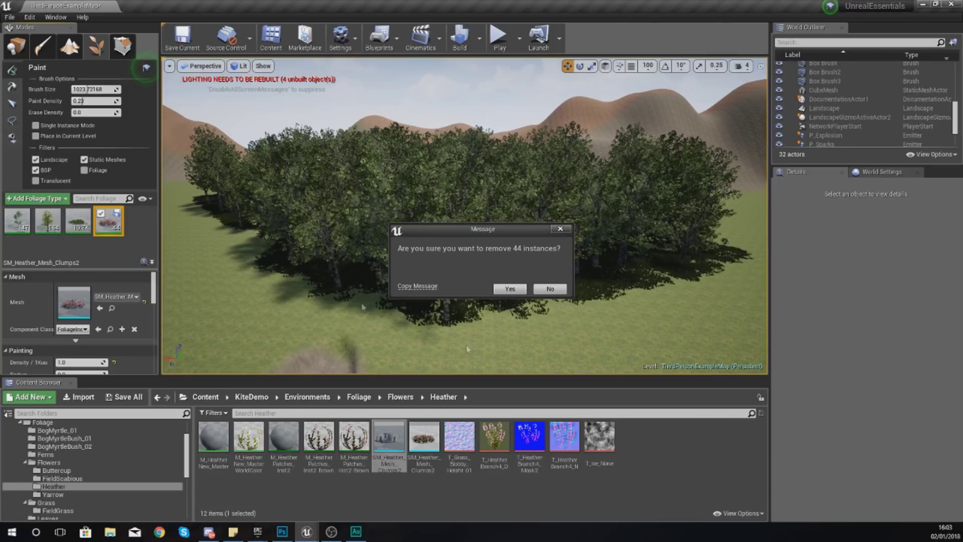
pyautogui.click(511, 289)
pyautogui.click(78, 220)
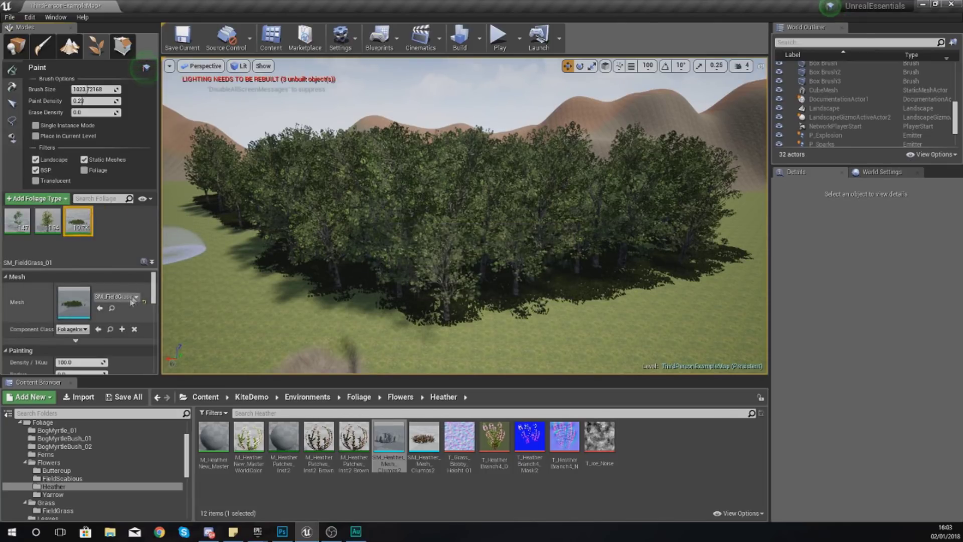
pyautogui.press('Delete')
pyautogui.click(517, 289)
# Step: Remove the HillTree_02 and BogMyrtle_01 foliage types together with all their painted instances
pyautogui.click(48, 221)
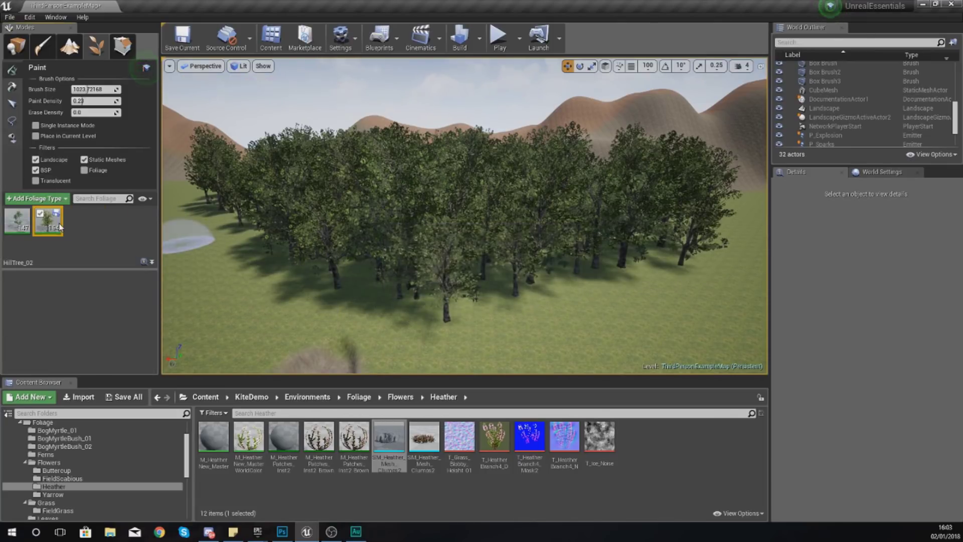
pyautogui.press('Delete')
pyautogui.click(511, 288)
pyautogui.click(18, 221)
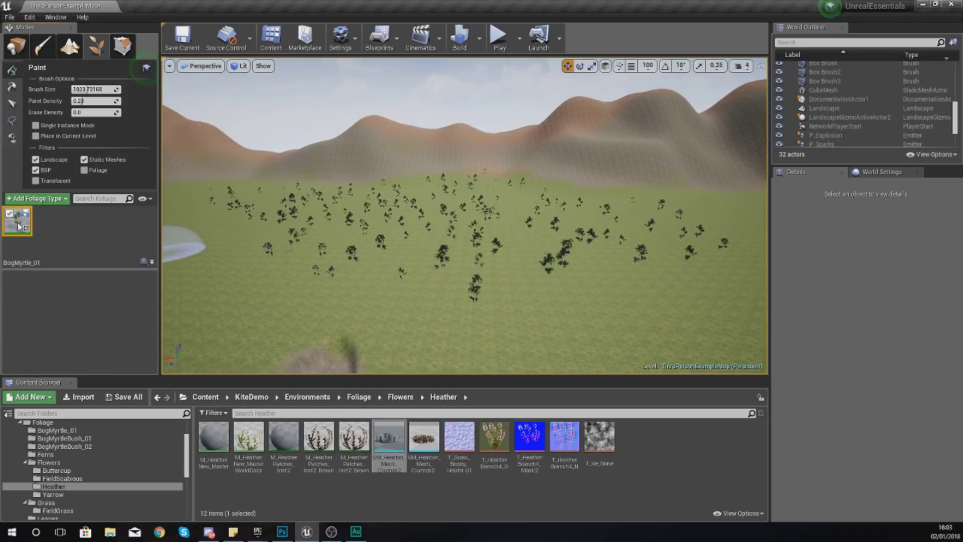
pyautogui.press('Delete')
pyautogui.click(511, 288)
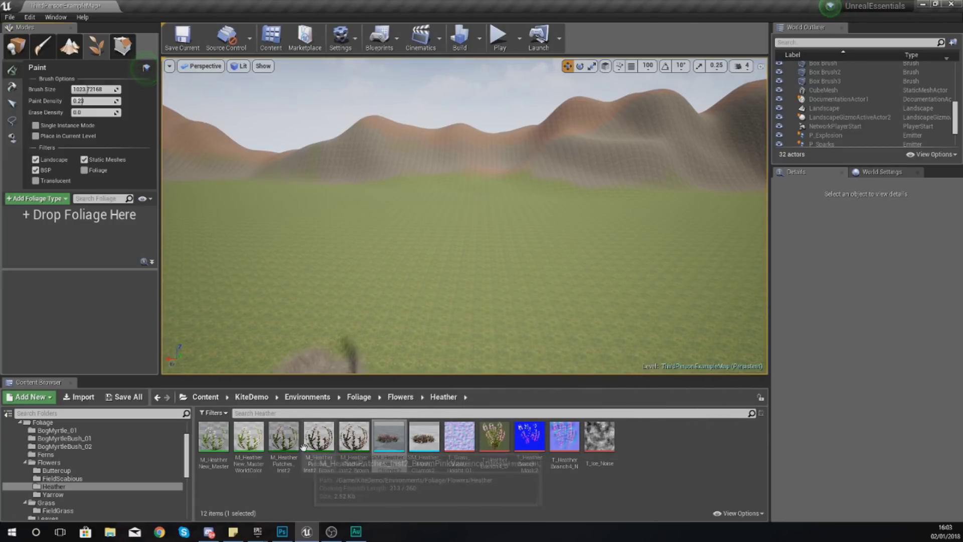
# Step: Show the contents of the KiteDemo folder and collapse its subfolders in the content tree
pyautogui.scroll(3, 73, 447)
pyautogui.click(29, 444)
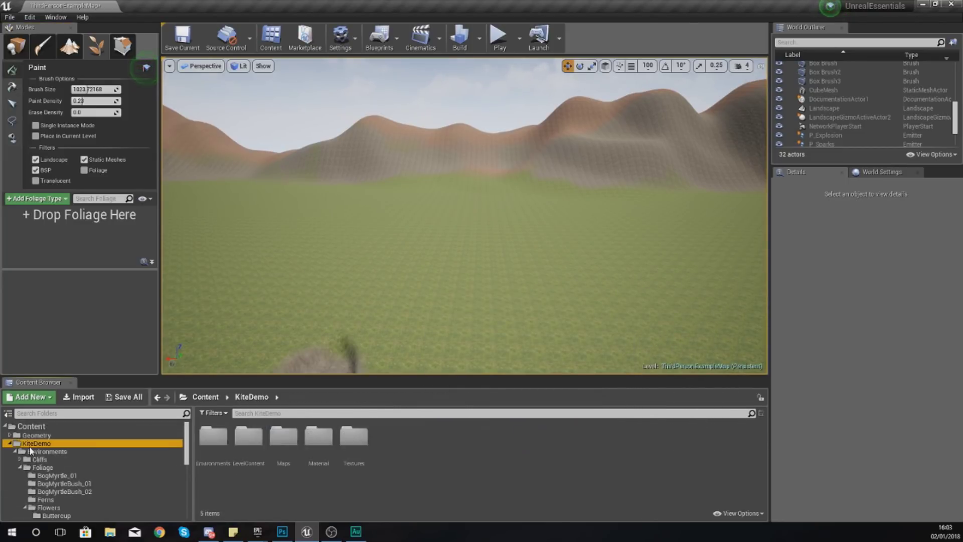
pyautogui.click(10, 444)
# Step: View the trees-and-rocks preview of the Open World Demo Collection in the Epic Games Launcher and return to the Unreal Editor
pyautogui.moveTo(257, 533)
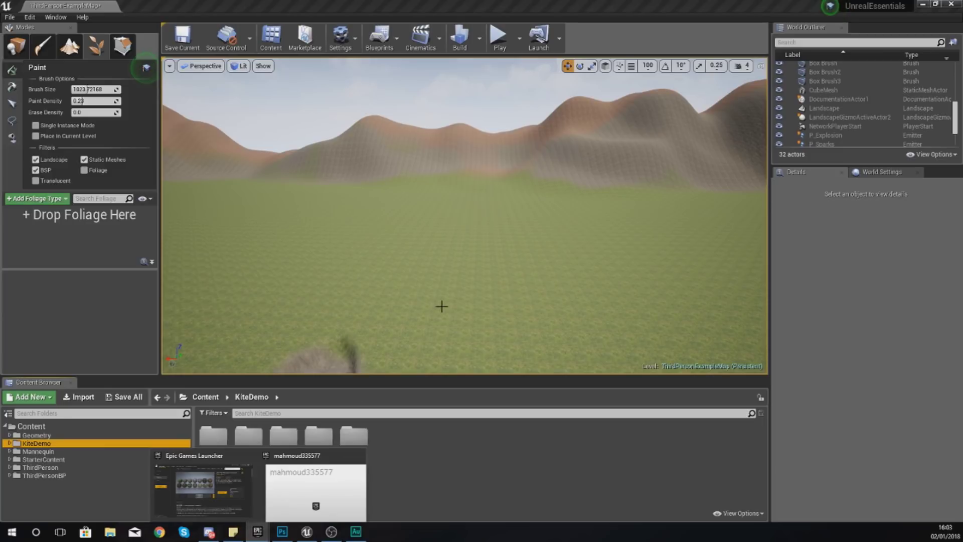
pyautogui.click(229, 489)
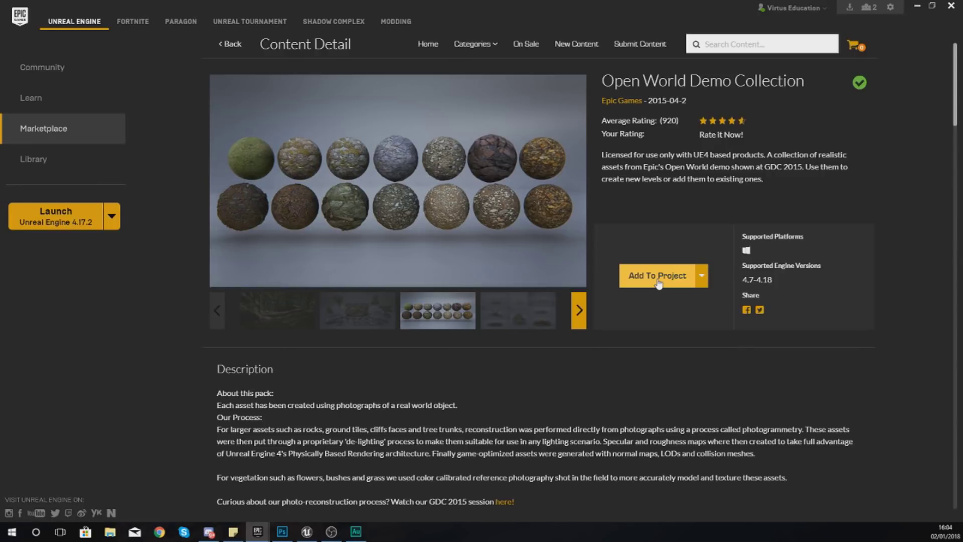
pyautogui.click(357, 310)
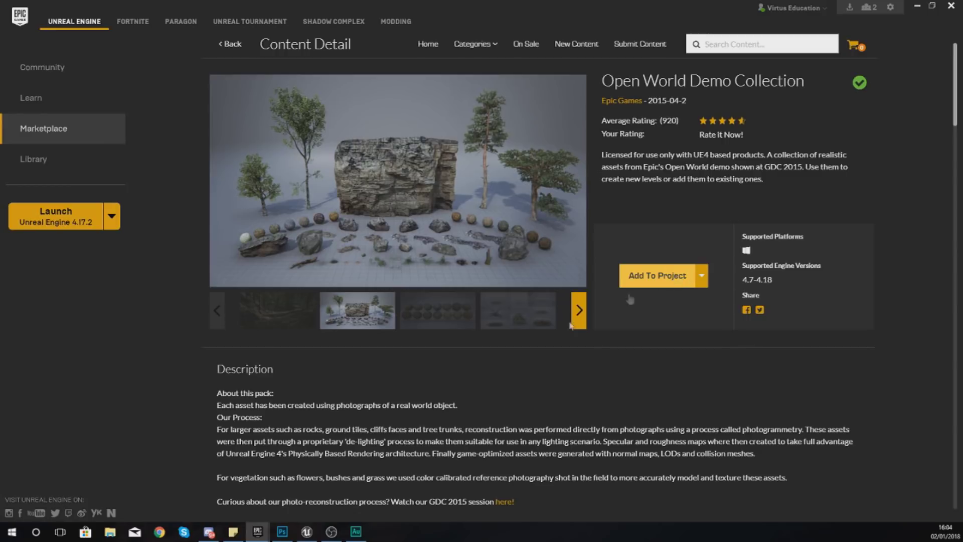
pyautogui.click(307, 532)
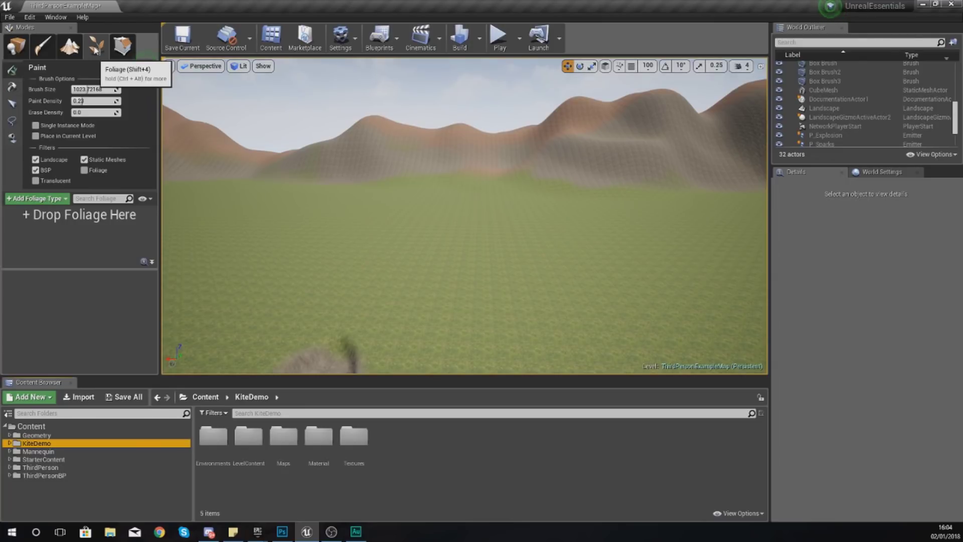
pyautogui.click(145, 68)
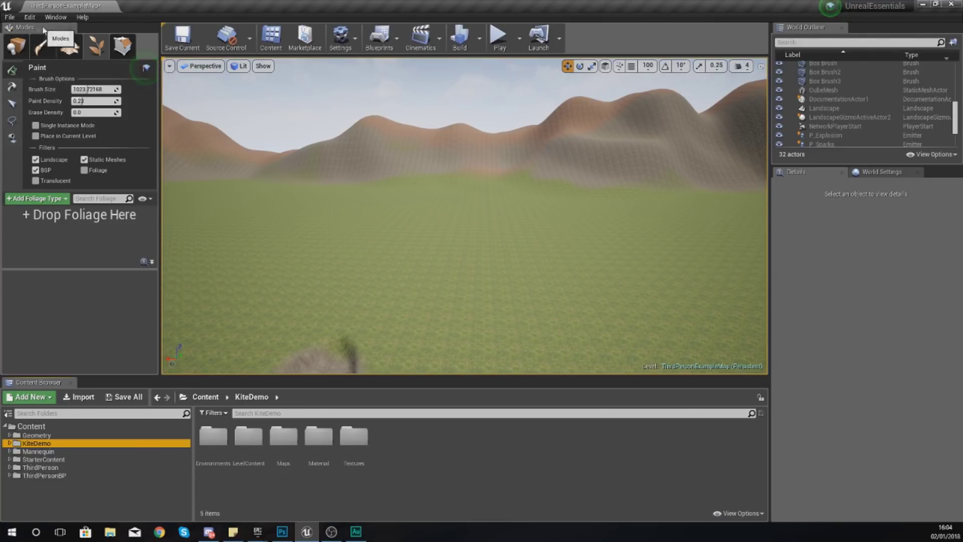
pyautogui.click(102, 51)
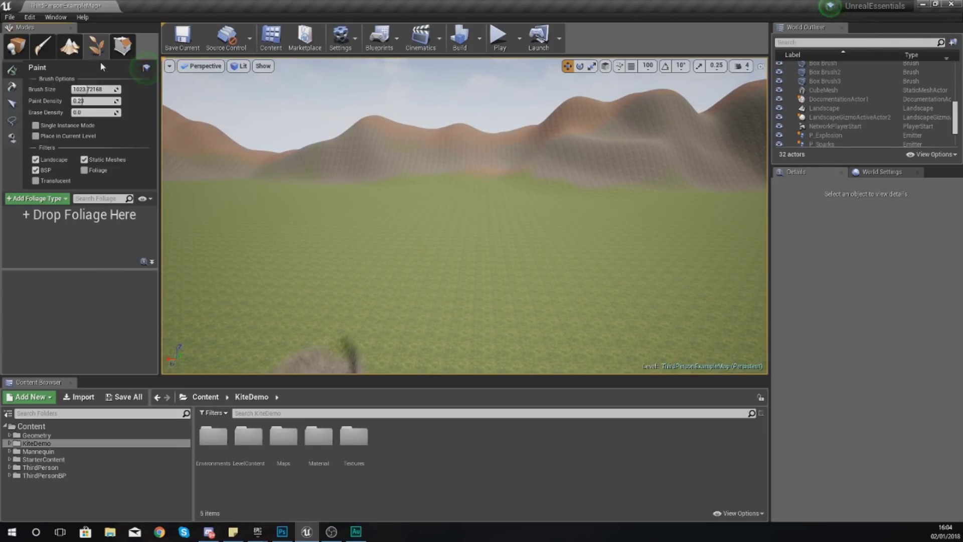
# Step: Open the FieldGrass folder under KiteDemo, Environments, Foliage, Grass
pyautogui.moveTo(402, 234); pyautogui.dragTo(376, 205, button='right')
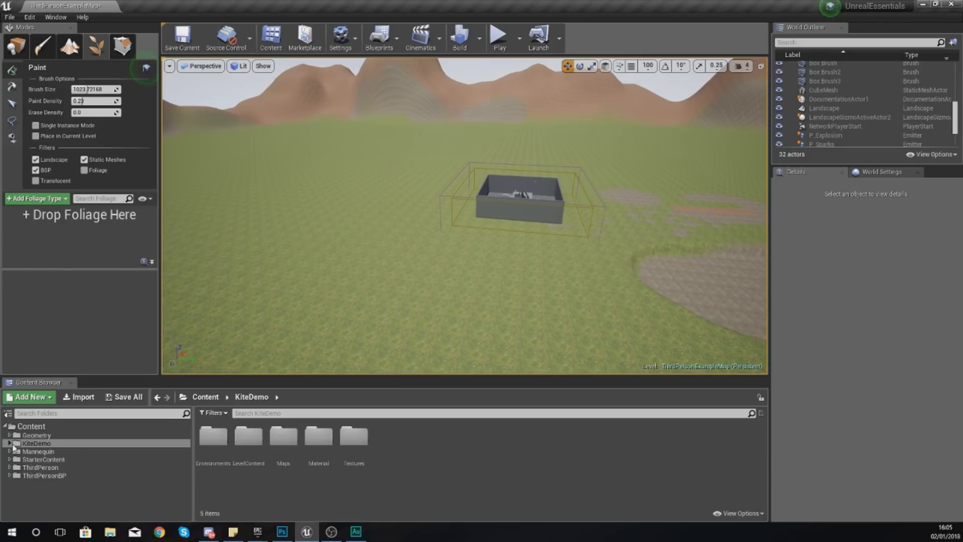
pyautogui.doubleClick(31, 445)
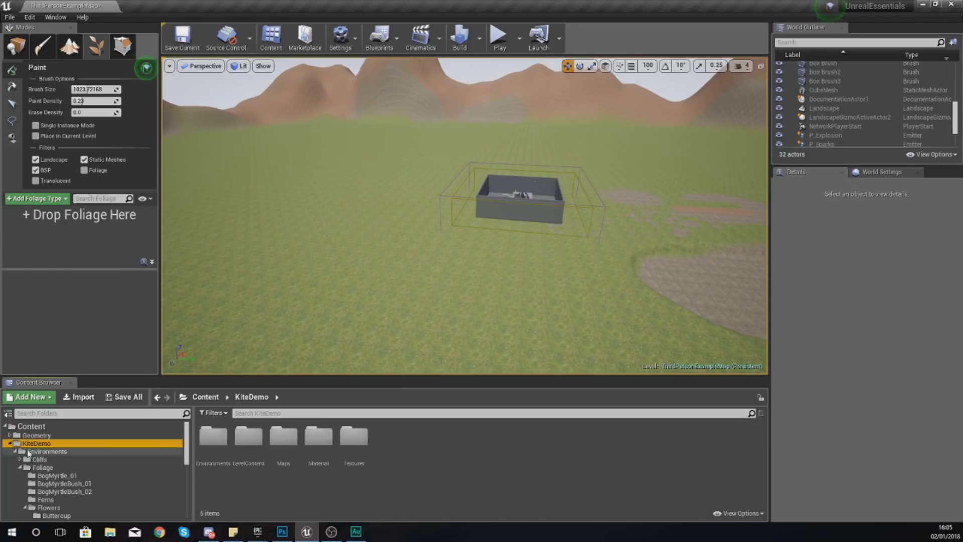
pyautogui.doubleClick(215, 441)
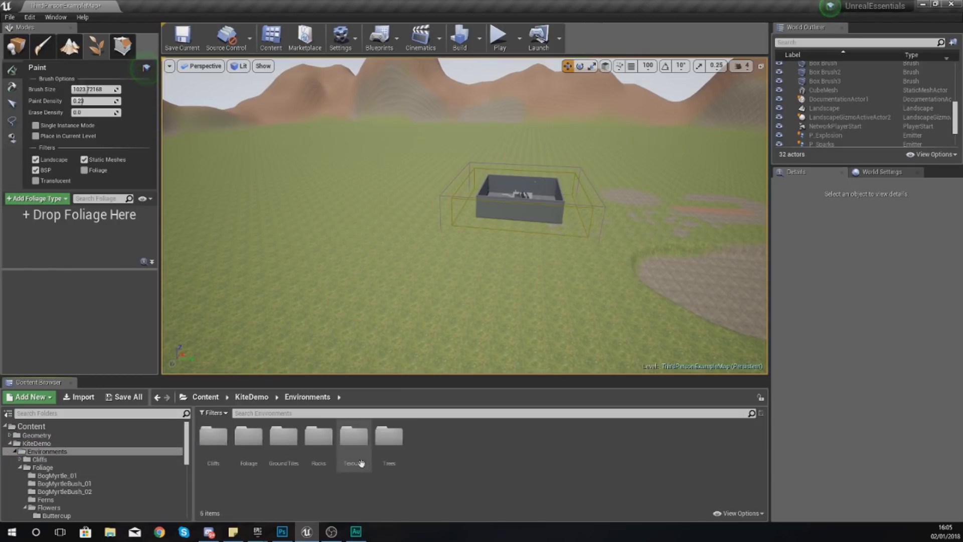
pyautogui.doubleClick(249, 451)
pyautogui.doubleClick(388, 438)
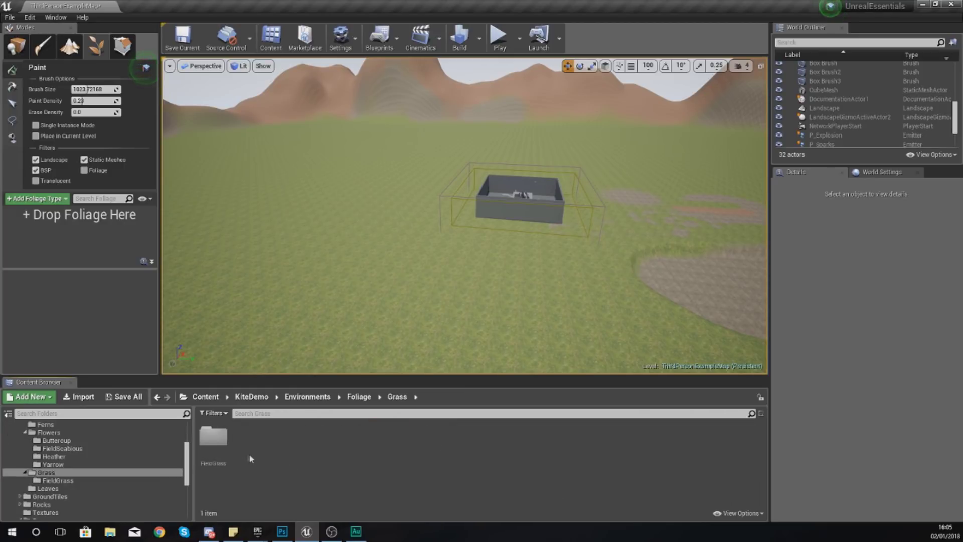
pyautogui.doubleClick(214, 444)
# Step: Add the SM_FieldGrass_01 static mesh as a foliage type and show its settings
pyautogui.moveTo(354, 437)
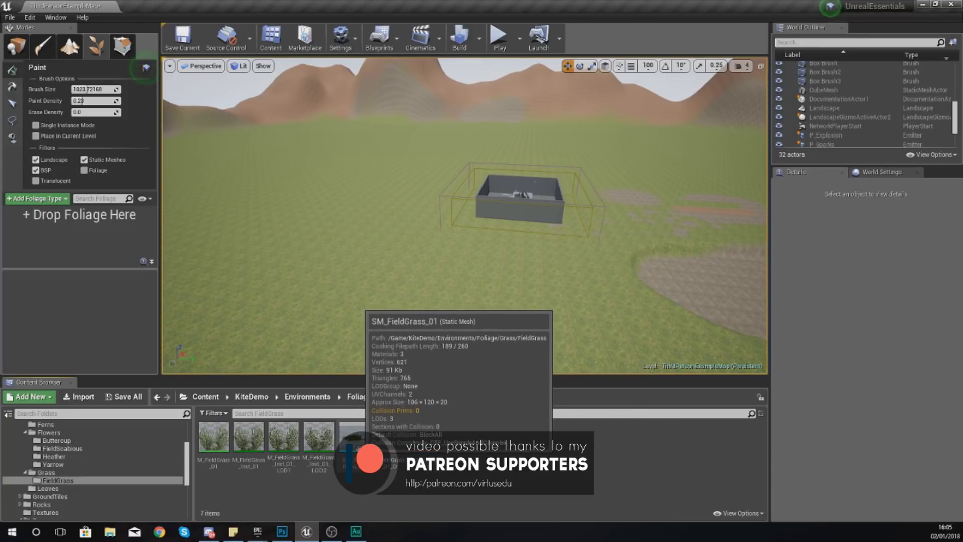
pyautogui.click(359, 445)
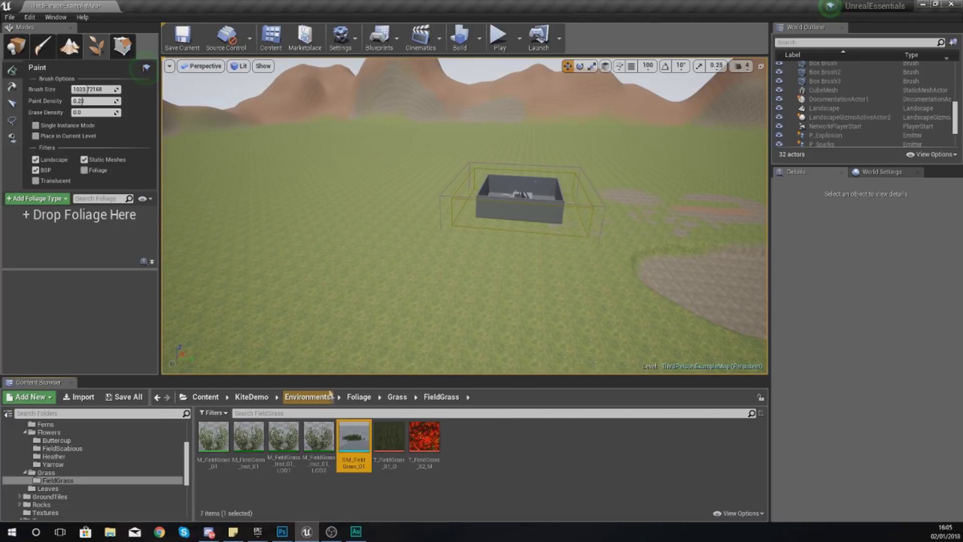
pyautogui.moveTo(354, 439); pyautogui.dragTo(66, 242)
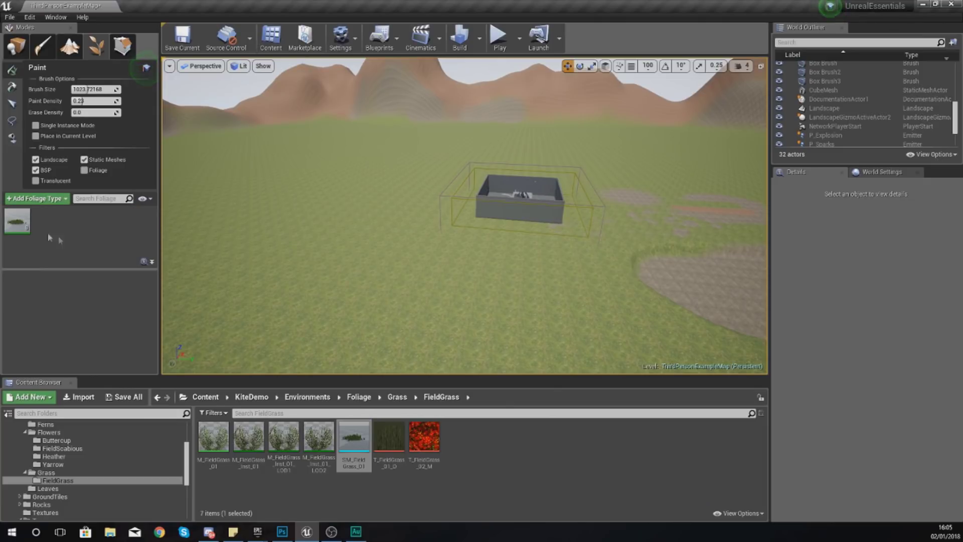
pyautogui.click(17, 221)
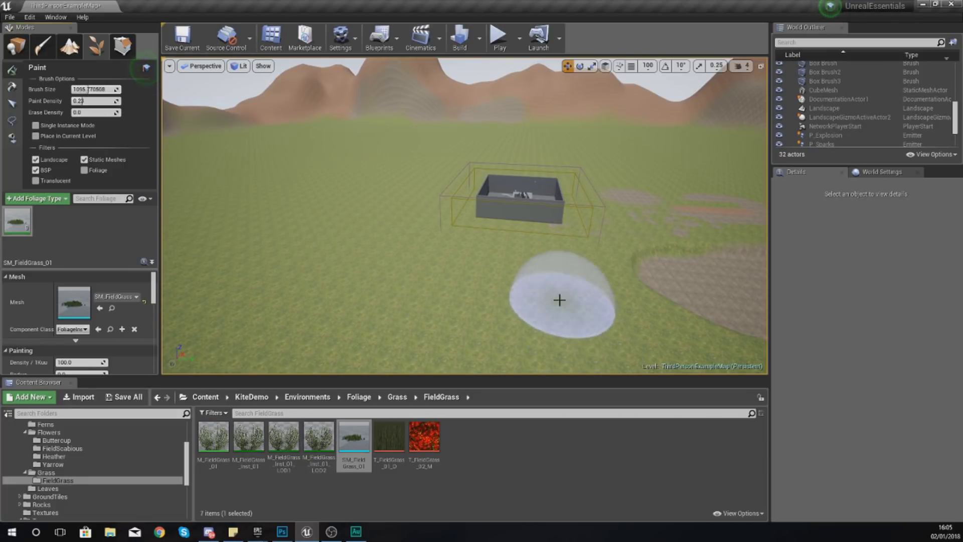
# Step: Paint a sparse patch of SM_FieldGrass_01 on the open landscape in front of the walled box
pyautogui.moveTo(558, 299)
pyautogui.mouseDown()
pyautogui.moveTo(366, 301)
pyautogui.moveTo(412, 299)
pyautogui.mouseUp()
pyautogui.moveTo(526, 270)
pyautogui.mouseDown(button='right')
pyautogui.moveTo(543, 295)
pyautogui.moveTo(523, 277)
pyautogui.mouseUp(button='right')
pyautogui.press('w')
pyautogui.moveTo(523, 276)
pyautogui.mouseDown()
pyautogui.moveTo(568, 251)
pyautogui.moveTo(338, 146)
pyautogui.moveTo(438, 133)
pyautogui.moveTo(643, 177)
pyautogui.moveTo(419, 215)
pyautogui.moveTo(419, 236)
pyautogui.mouseUp()
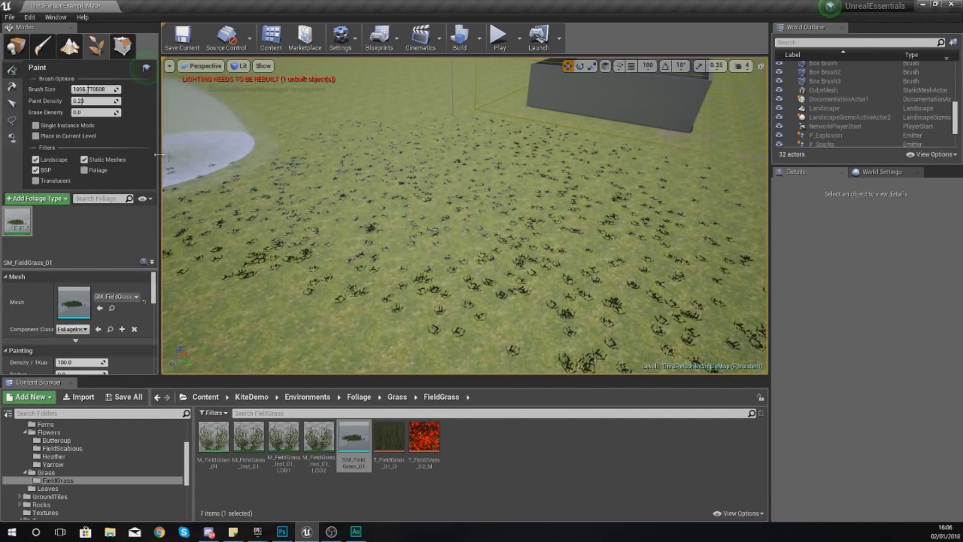
# Step: Set the foliage paint density to 1.0 and paint more field grass over the existing patch
pyautogui.click(98, 101)
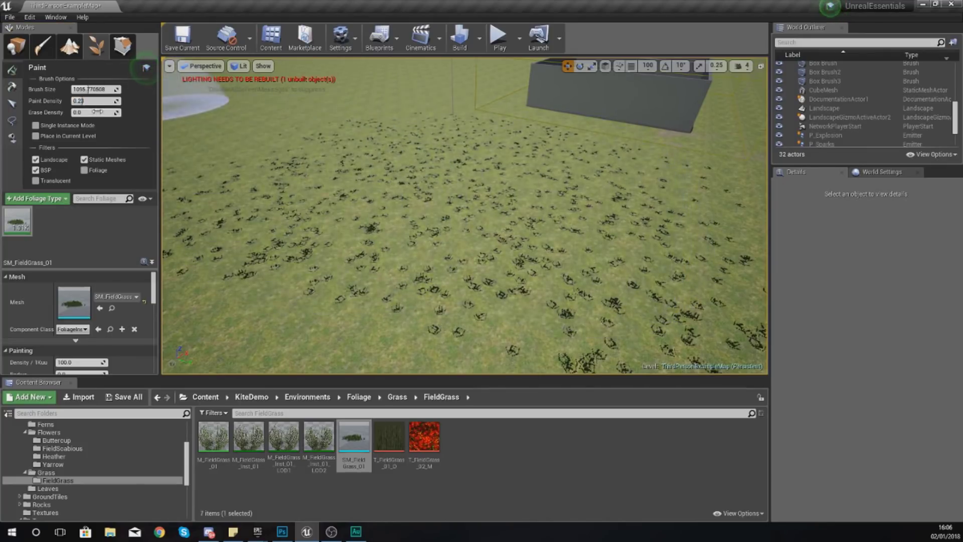
pyautogui.moveTo(92, 102); pyautogui.dragTo(121, 103)
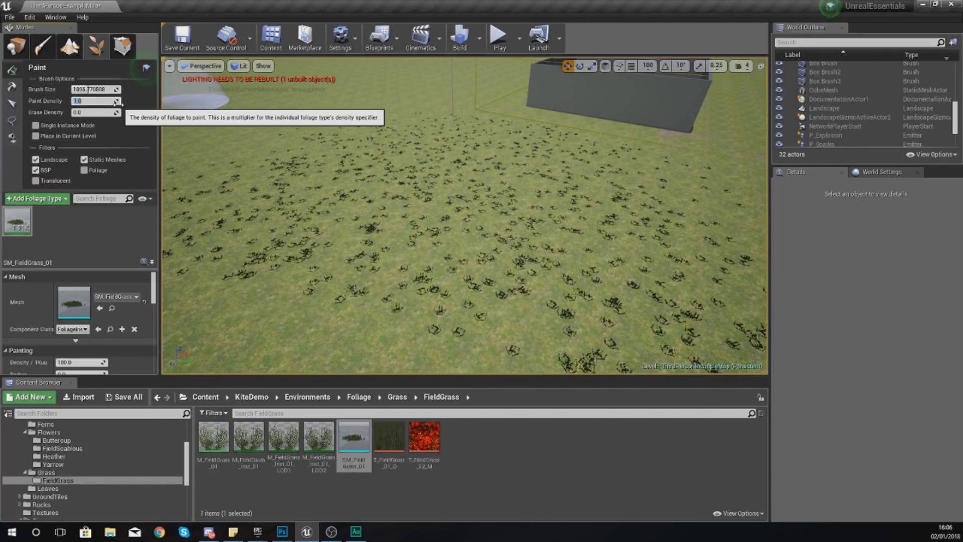
pyautogui.moveTo(623, 279)
pyautogui.mouseDown()
pyautogui.moveTo(612, 268)
pyautogui.moveTo(257, 215)
pyautogui.moveTo(386, 204)
pyautogui.moveTo(254, 182)
pyautogui.moveTo(517, 176)
pyautogui.moveTo(617, 189)
pyautogui.moveTo(592, 129)
pyautogui.moveTo(348, 125)
pyautogui.moveTo(213, 207)
pyautogui.mouseUp()
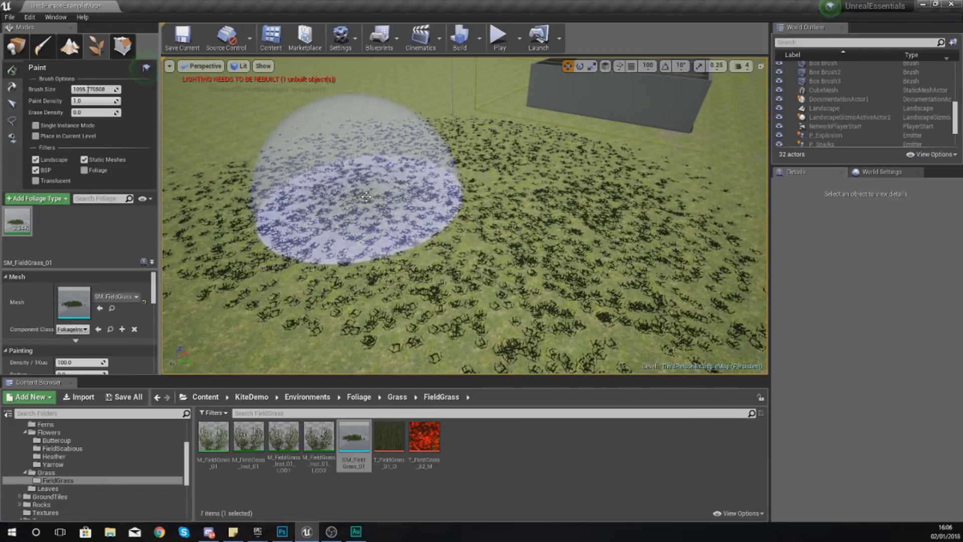
pyautogui.moveTo(16, 233)
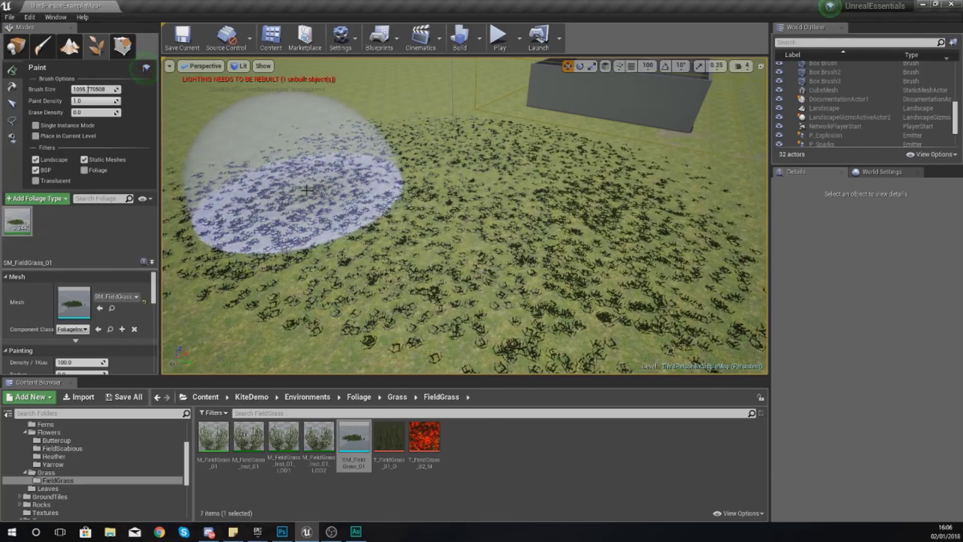
pyautogui.moveTo(501, 226)
pyautogui.mouseDown(button='right')
pyautogui.moveTo(472, 221)
pyautogui.moveTo(592, 225)
pyautogui.moveTo(446, 236)
pyautogui.mouseUp(button='right')
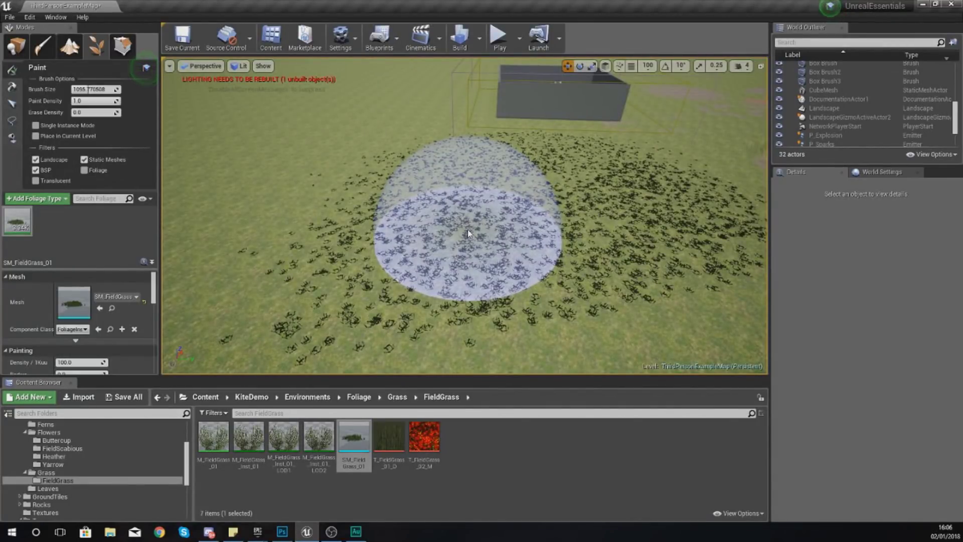
pyautogui.moveTo(467, 230); pyautogui.dragTo(484, 246)
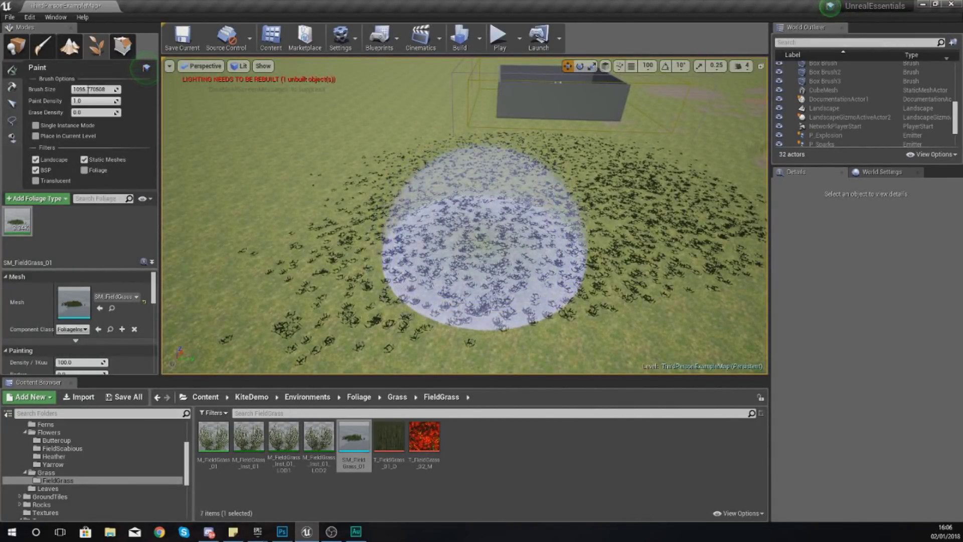
pyautogui.moveTo(484, 246); pyautogui.dragTo(551, 214, button='right')
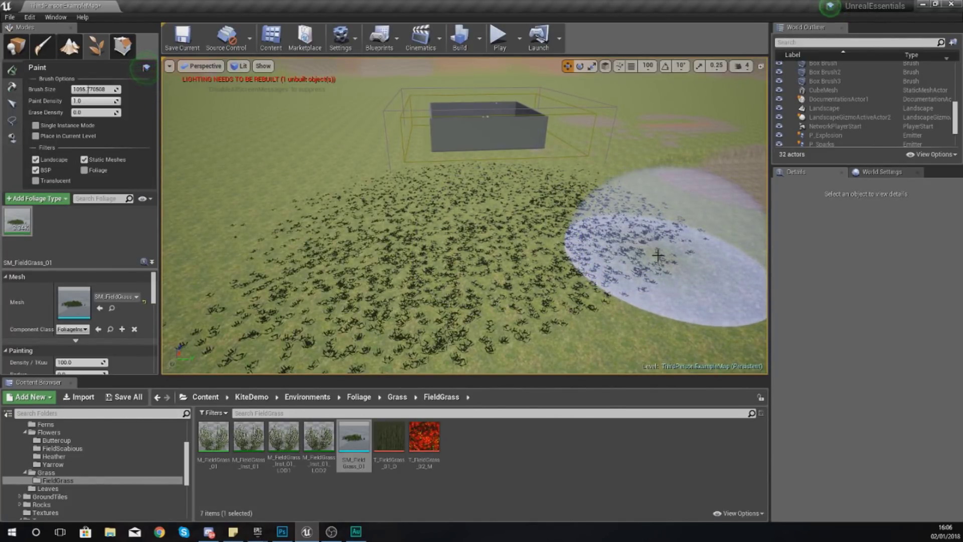
# Step: Erase the field grass over most of the painted patch with erase density 0.0, keeping a strip in the middle
pyautogui.moveTo(657, 252)
pyautogui.keyDown('shift'); pyautogui.mouseDown()
pyautogui.moveTo(691, 221)
pyautogui.moveTo(627, 267)
pyautogui.moveTo(328, 354)
pyautogui.moveTo(247, 355)
pyautogui.moveTo(236, 273)
pyautogui.moveTo(268, 221)
pyautogui.moveTo(462, 172)
pyautogui.moveTo(619, 193)
pyautogui.moveTo(559, 172)
pyautogui.moveTo(491, 192)
pyautogui.mouseUp(); pyautogui.keyUp('shift')
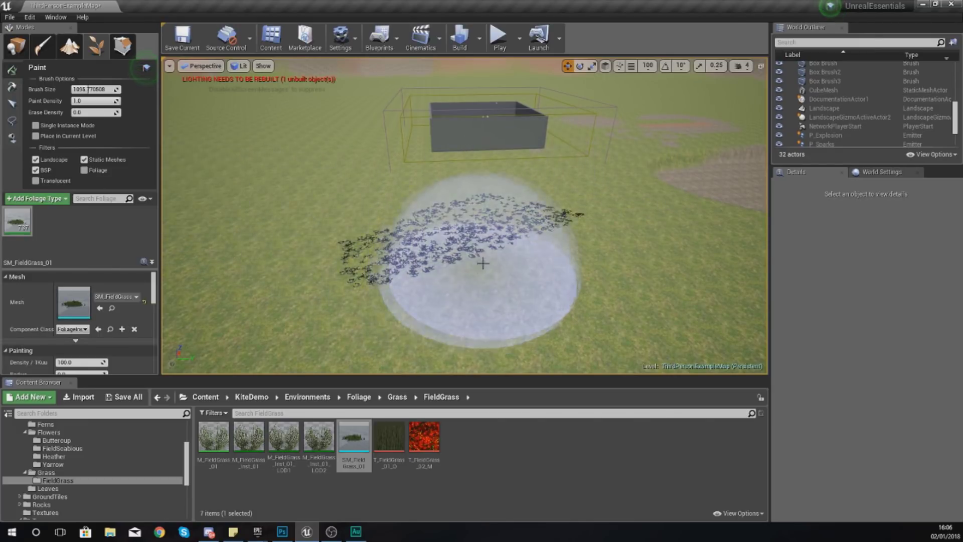
pyautogui.moveTo(482, 262); pyautogui.dragTo(435, 269, button='right')
pyautogui.press('w')
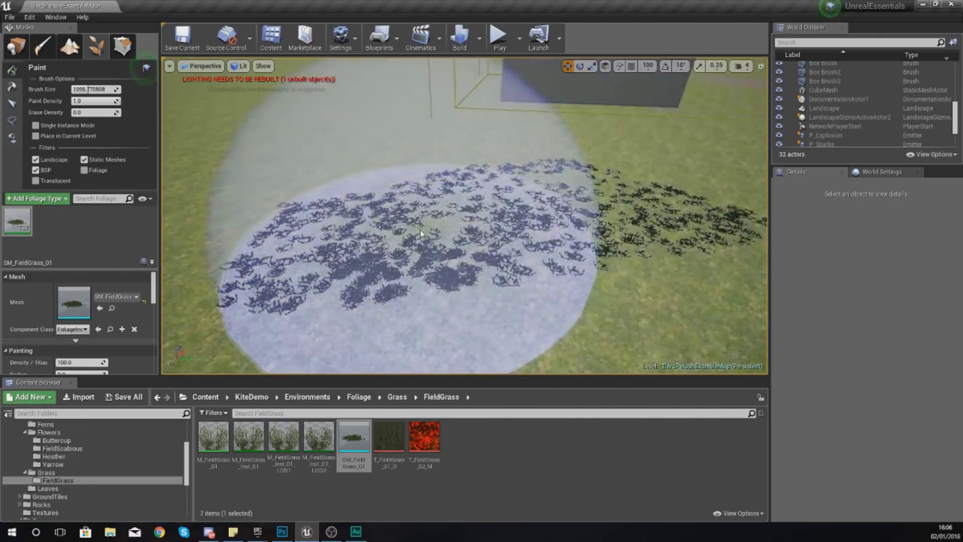
# Step: Set the erase density to 0.5 and thin out the remaining strip of field grass
pyautogui.click(145, 67)
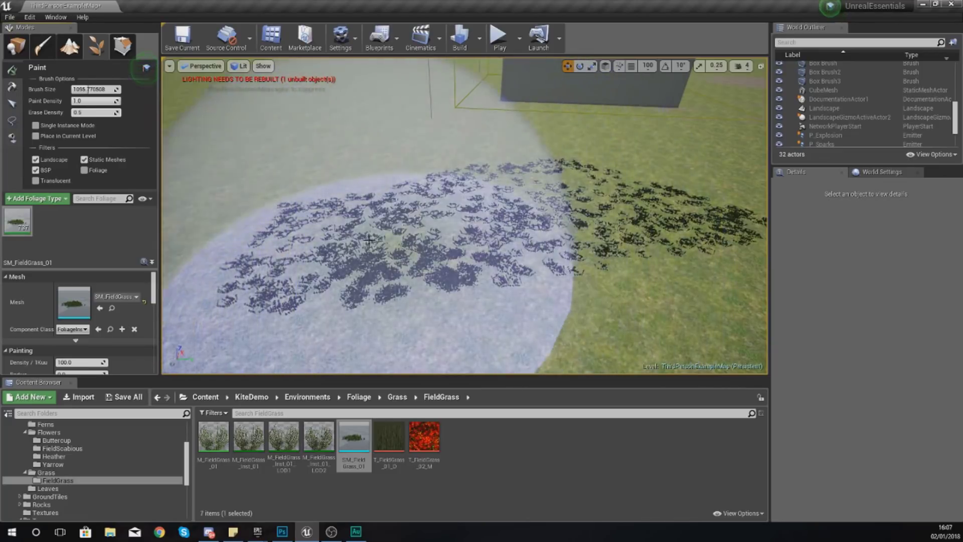
pyautogui.moveTo(368, 240)
pyautogui.keyDown('shift'); pyautogui.mouseDown()
pyautogui.moveTo(348, 223)
pyautogui.moveTo(479, 204)
pyautogui.moveTo(634, 247)
pyautogui.moveTo(571, 226)
pyautogui.mouseUp(); pyautogui.keyUp('shift')
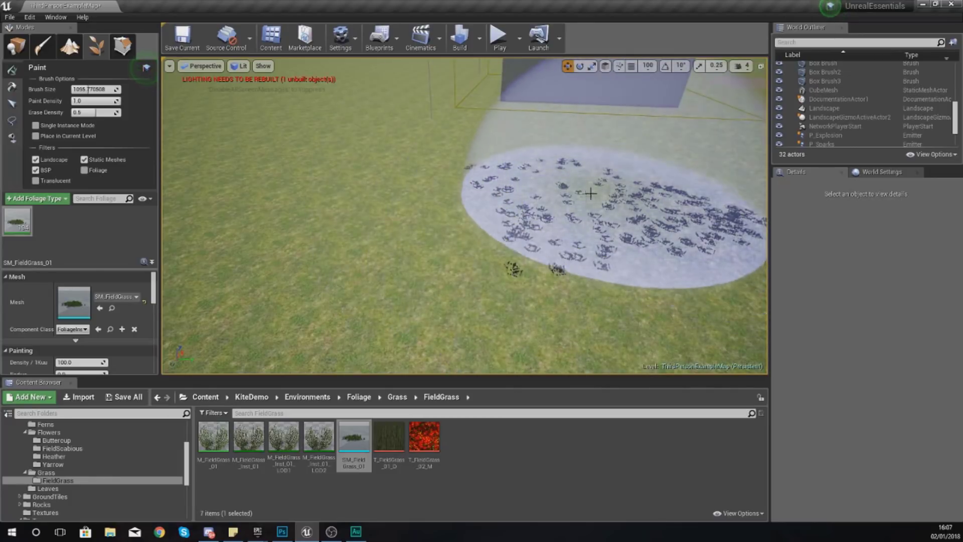
pyautogui.moveTo(526, 175); pyautogui.dragTo(556, 159, button='right')
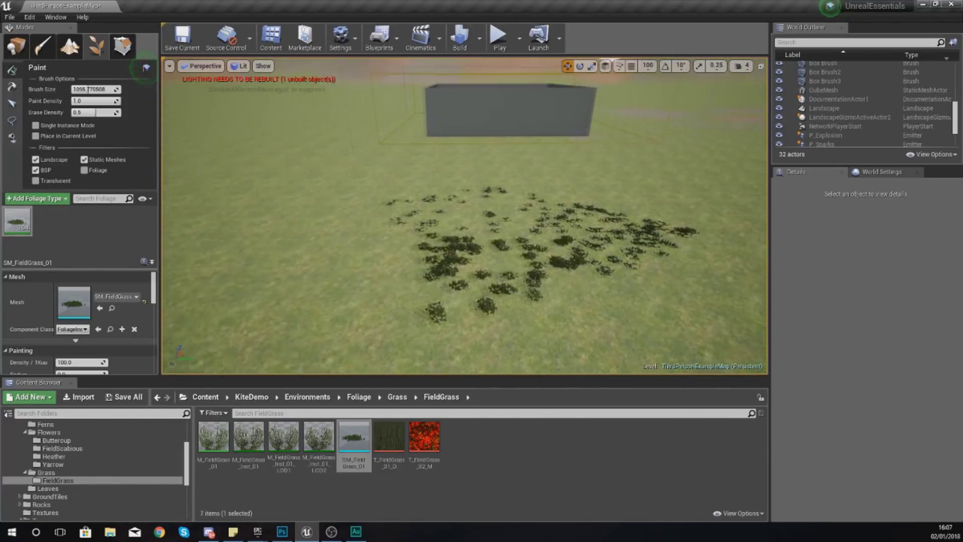
pyautogui.moveTo(501, 200); pyautogui.dragTo(549, 203, button='right')
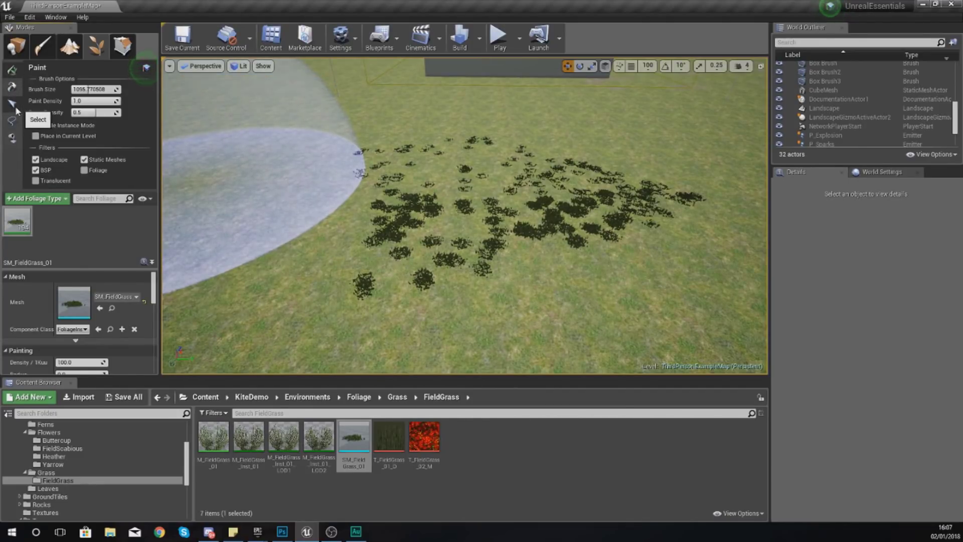
# Step: Select a single grass clump near the edge of the patch and move it a short distance along the ground
pyautogui.click(12, 104)
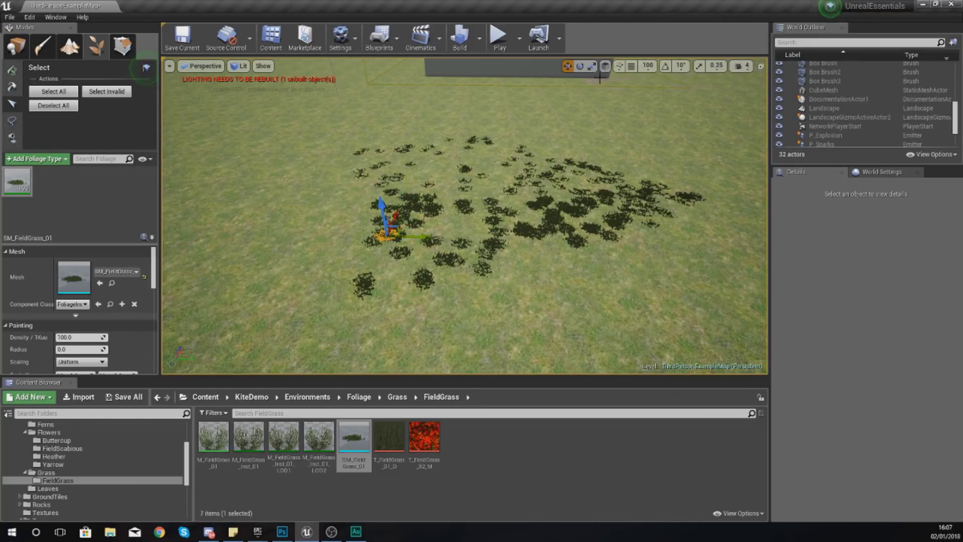
pyautogui.press('r')
pyautogui.press('w')
pyautogui.moveTo(391, 251)
pyautogui.mouseDown(button='right')
pyautogui.moveTo(379, 246)
pyautogui.moveTo(407, 269)
pyautogui.moveTo(389, 263)
pyautogui.mouseUp(button='right')
pyautogui.moveTo(390, 263); pyautogui.dragTo(414, 247)
pyautogui.click(567, 66)
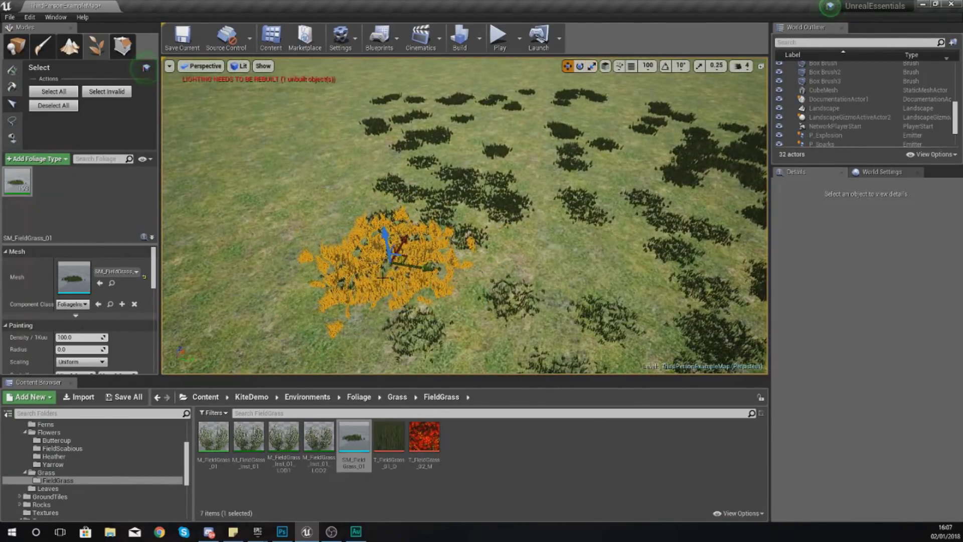
pyautogui.moveTo(448, 261); pyautogui.dragTo(455, 286)
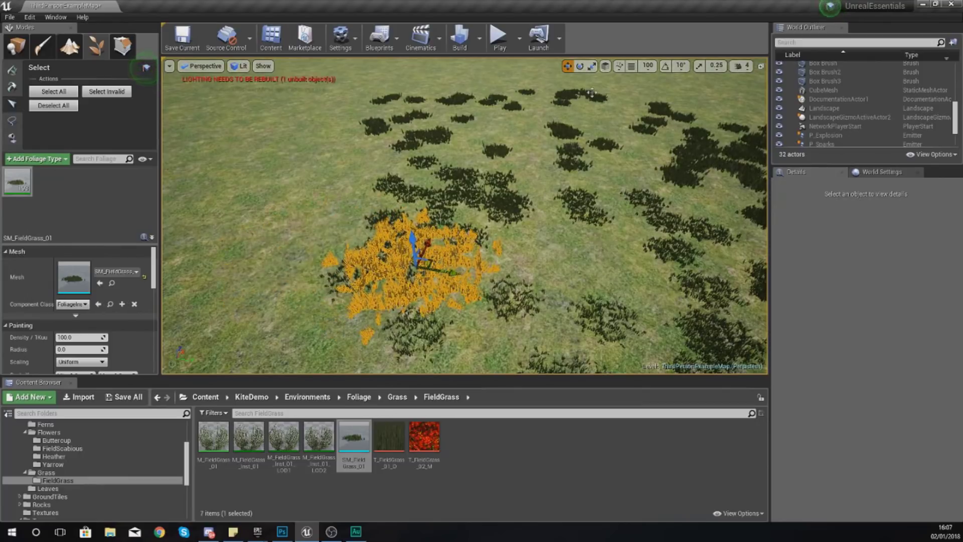
# Step: Rotate the selected grass clump slightly around its vertical axis
pyautogui.click(579, 66)
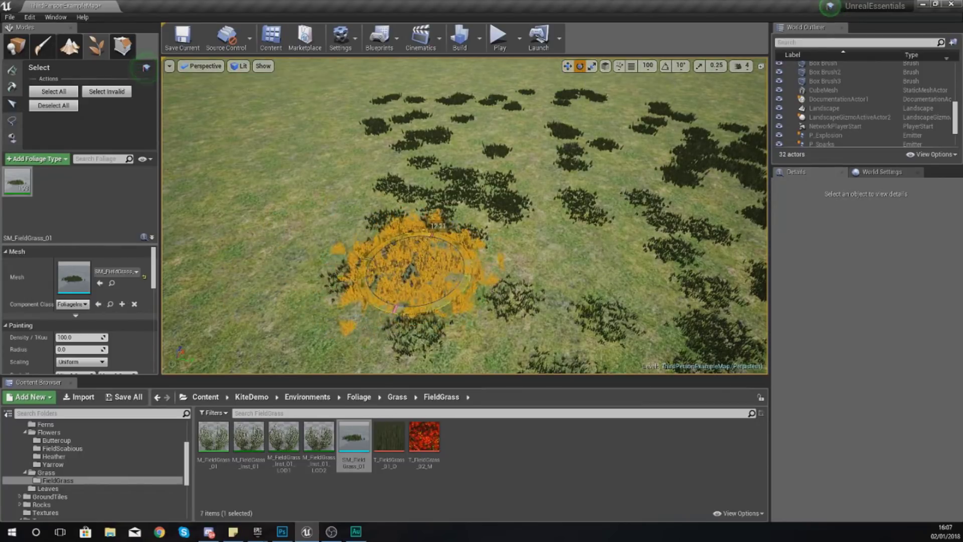
pyautogui.moveTo(417, 289); pyautogui.dragTo(416, 291)
pyautogui.moveTo(415, 292); pyautogui.dragTo(413, 248, button='right')
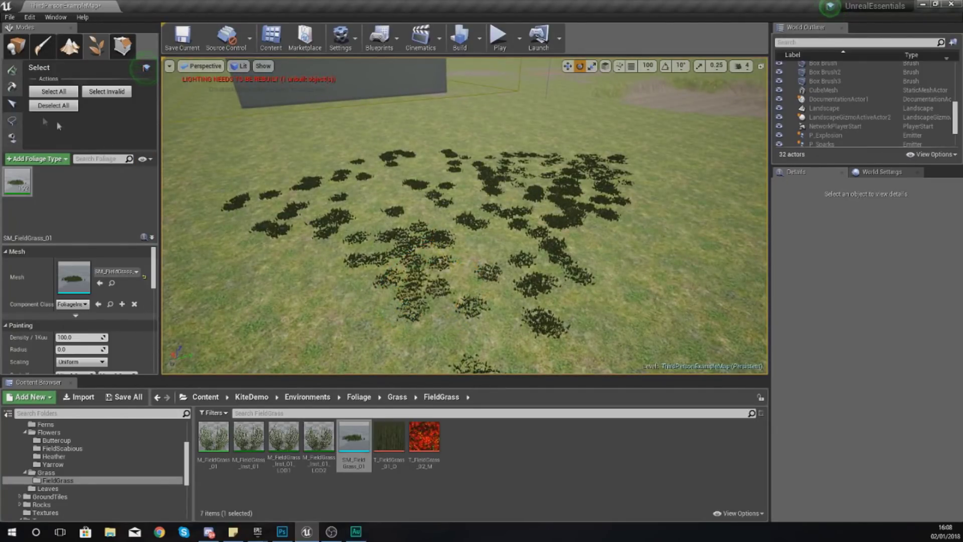
# Step: Lasso-select a large group of grass clumps across the patch and scale them up into tall grass
pyautogui.click(18, 122)
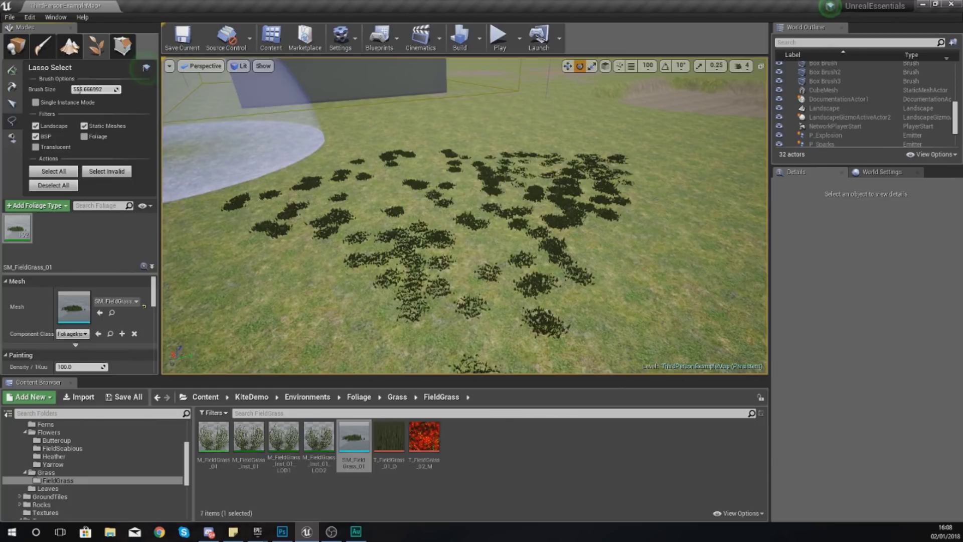
pyautogui.moveTo(280, 193)
pyautogui.mouseDown()
pyautogui.moveTo(307, 230)
pyautogui.moveTo(270, 191)
pyautogui.moveTo(384, 166)
pyautogui.moveTo(391, 151)
pyautogui.mouseUp()
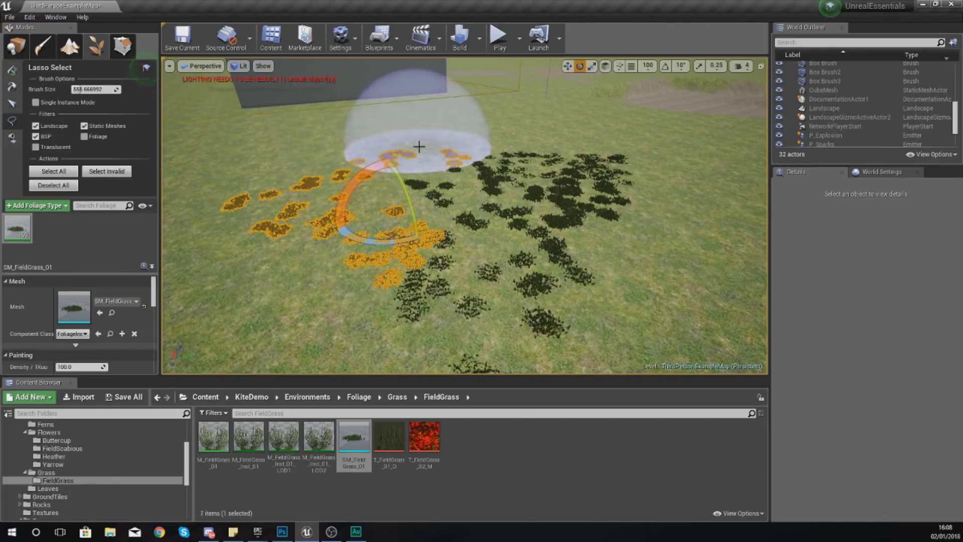
pyautogui.click(592, 66)
pyautogui.moveTo(395, 216)
pyautogui.mouseDown()
pyautogui.moveTo(621, 266)
pyautogui.moveTo(351, 195)
pyautogui.mouseUp()
pyautogui.moveTo(409, 203); pyautogui.dragTo(434, 178)
pyautogui.moveTo(633, 251)
pyautogui.mouseDown(button='right')
pyautogui.moveTo(664, 245)
pyautogui.moveTo(654, 211)
pyautogui.moveTo(632, 203)
pyautogui.moveTo(677, 233)
pyautogui.moveTo(615, 244)
pyautogui.moveTo(631, 276)
pyautogui.moveTo(669, 268)
pyautogui.moveTo(647, 220)
pyautogui.mouseUp(button='right')
pyautogui.moveTo(647, 221)
pyautogui.mouseDown()
pyautogui.moveTo(645, 236)
pyautogui.moveTo(678, 177)
pyautogui.mouseUp()
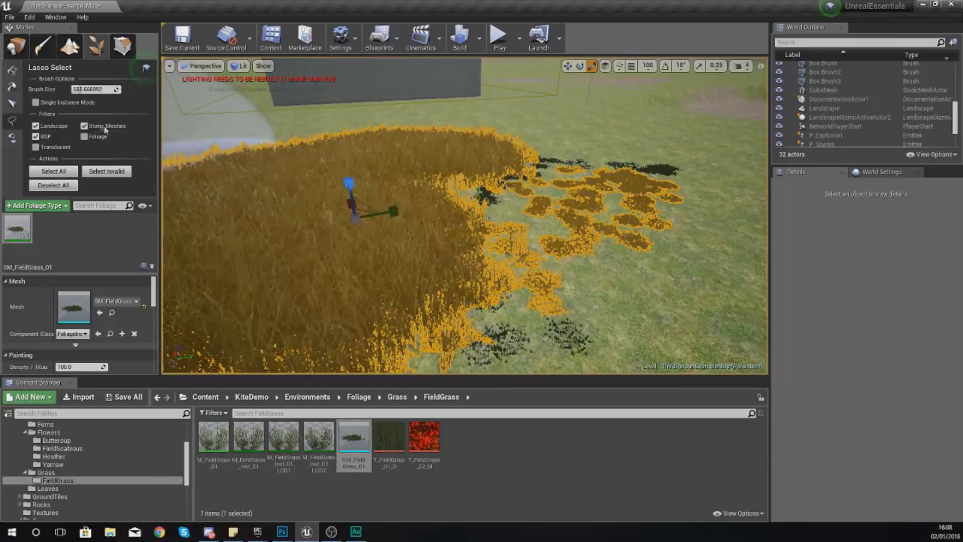
# Step: Select one instance of the enlarged grass with the Select tool and clear the selection
pyautogui.click(14, 104)
pyautogui.click(311, 226)
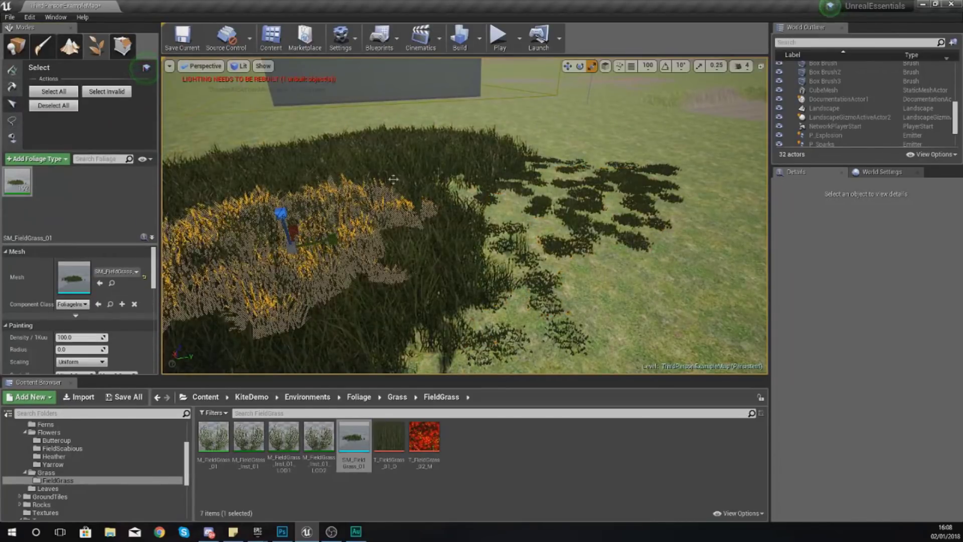
pyautogui.click(472, 153)
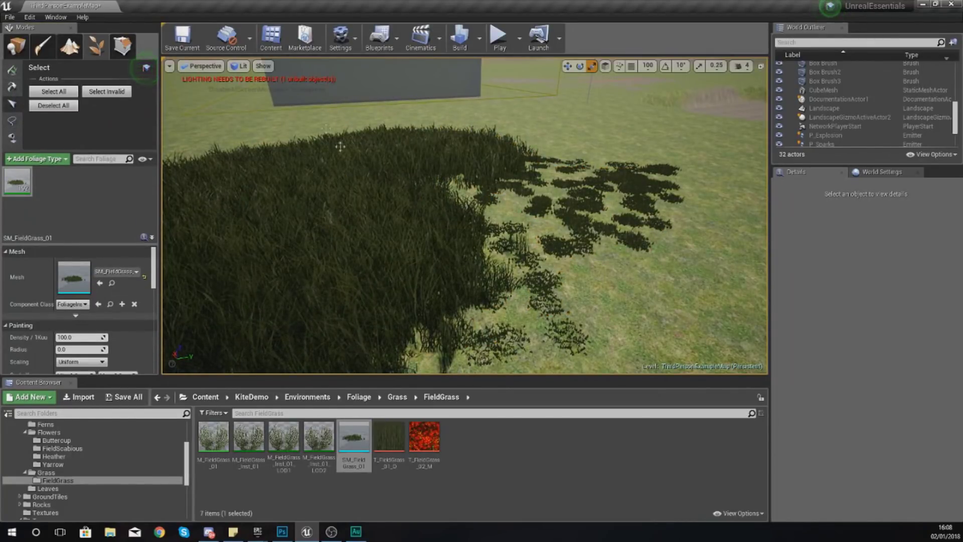
pyautogui.moveTo(564, 146); pyautogui.dragTo(522, 170, button='right')
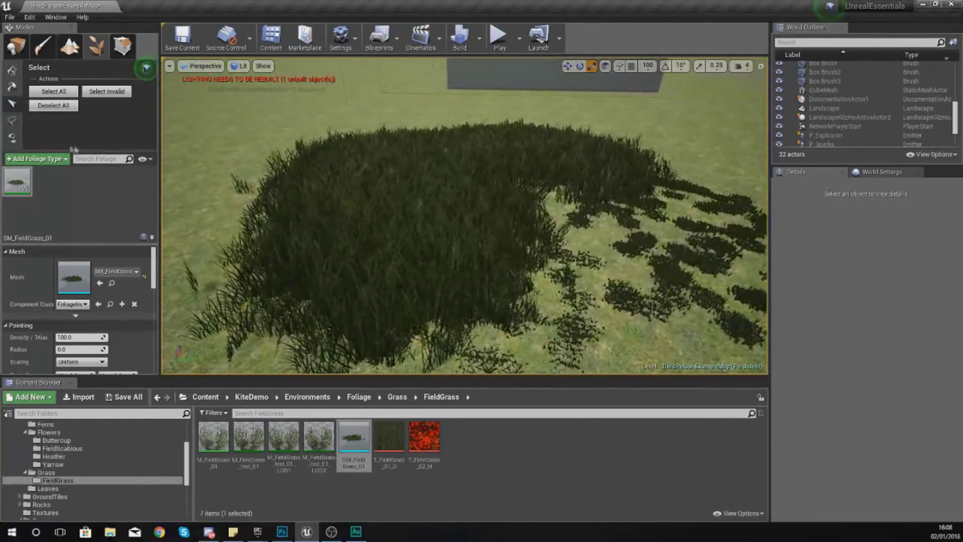
# Step: Set the erase density to 0.0 in the Paint tool and erase all the field grass from the landscape
pyautogui.click(12, 121)
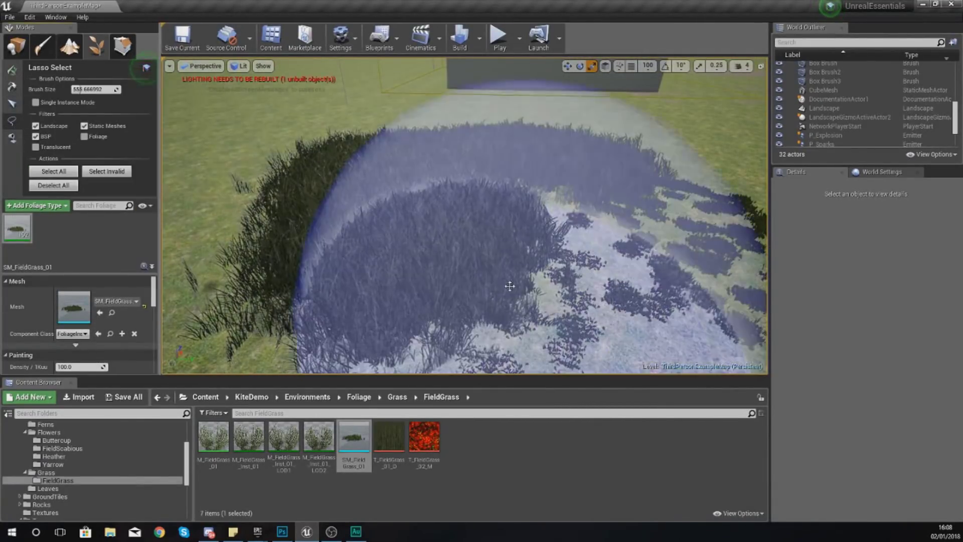
pyautogui.press('s')
pyautogui.moveTo(514, 282)
pyautogui.mouseDown(button='right')
pyautogui.moveTo(539, 285)
pyautogui.moveTo(524, 282)
pyautogui.mouseUp(button='right')
pyautogui.press('a')
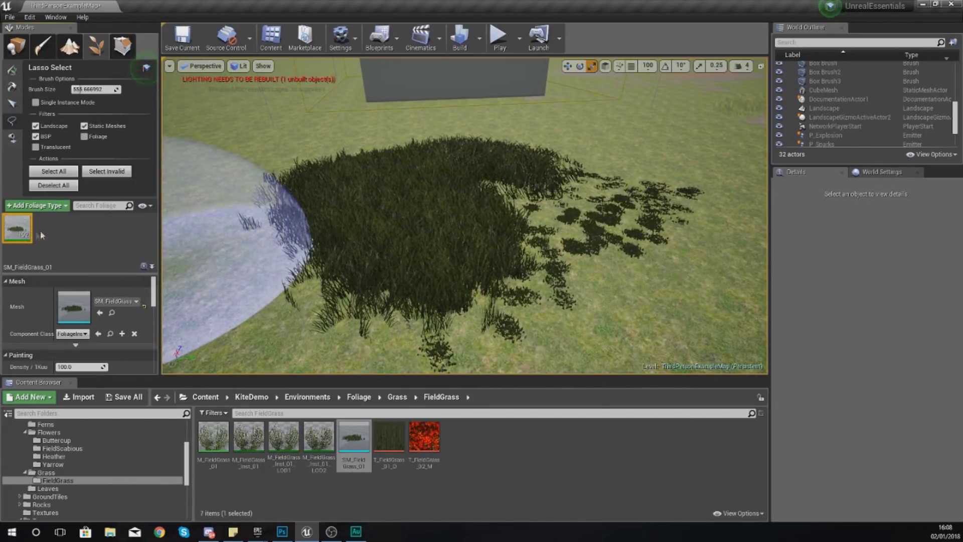
pyautogui.press('s')
pyautogui.moveTo(466, 195)
pyautogui.mouseDown(button='right')
pyautogui.moveTo(401, 193)
pyautogui.moveTo(492, 193)
pyautogui.mouseUp(button='right')
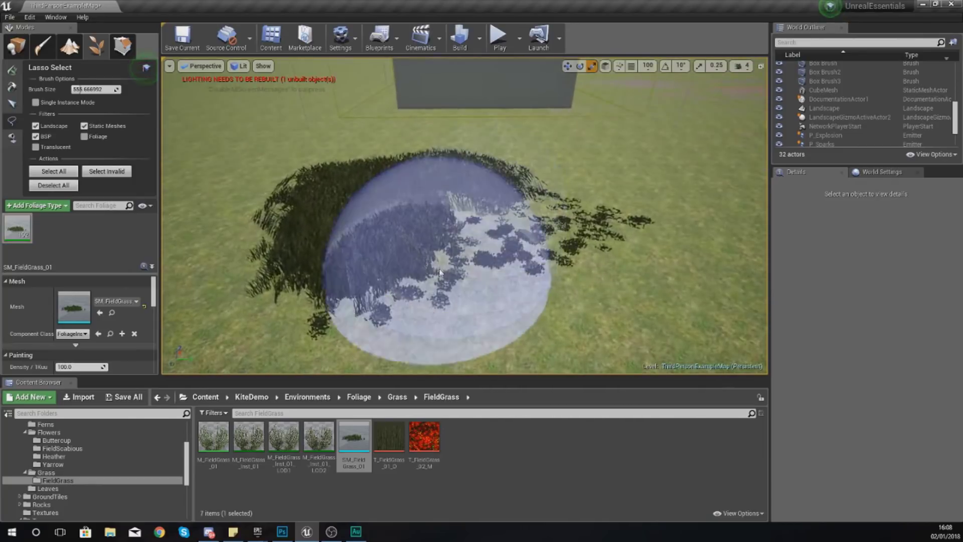
pyautogui.click(15, 73)
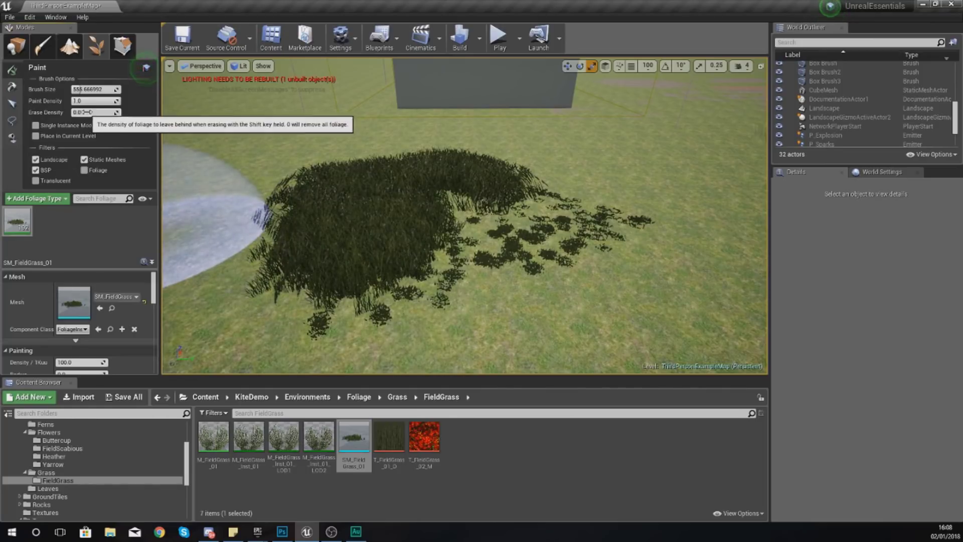
pyautogui.moveTo(452, 281)
pyautogui.keyDown('shift'); pyautogui.mouseDown()
pyautogui.moveTo(408, 296)
pyautogui.moveTo(295, 268)
pyautogui.moveTo(335, 211)
pyautogui.moveTo(542, 173)
pyautogui.moveTo(537, 203)
pyautogui.mouseUp(); pyautogui.keyUp('shift')
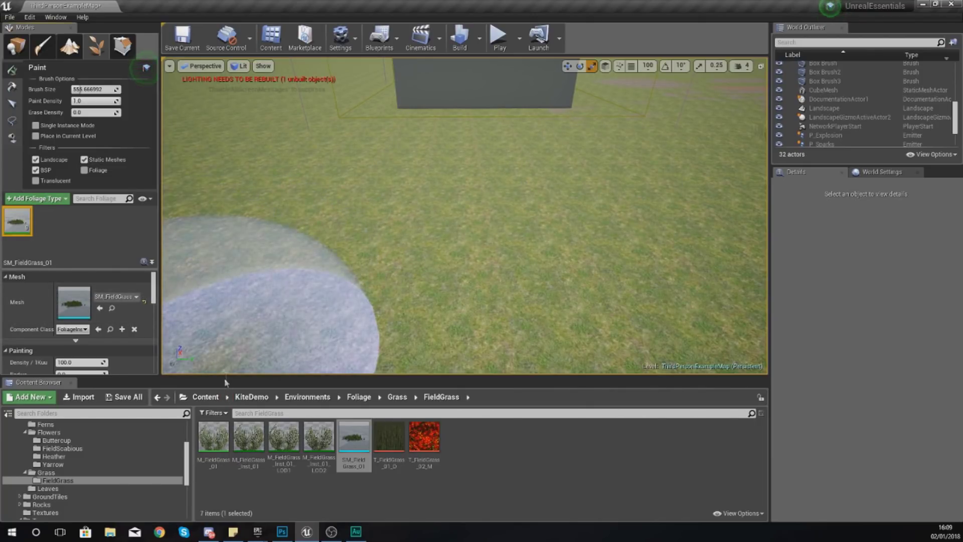
# Step: Shrink the Content Browser to enlarge the viewport and extend the foliage type's settings area
pyautogui.moveTo(227, 375); pyautogui.dragTo(221, 435)
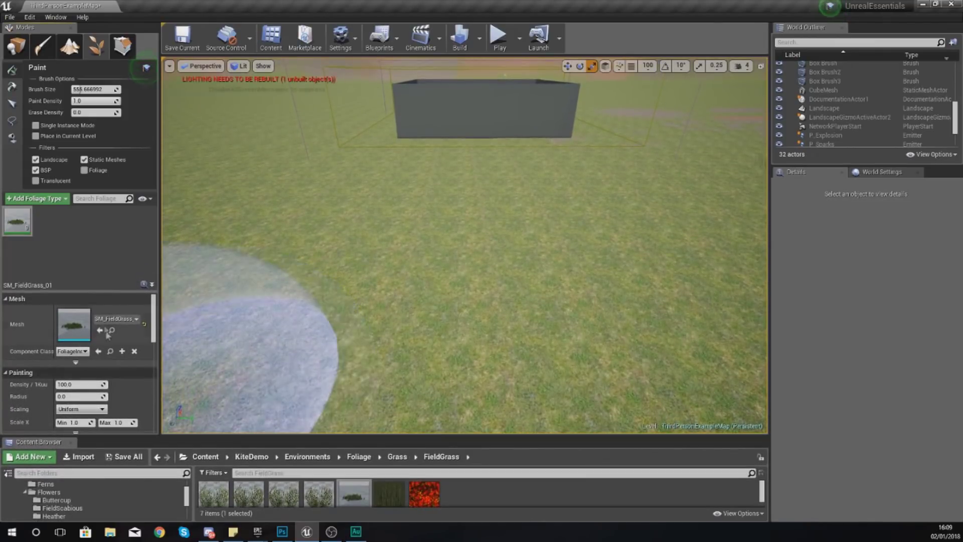
pyautogui.moveTo(92, 290); pyautogui.dragTo(93, 248)
pyautogui.moveTo(156, 294)
pyautogui.mouseDown()
pyautogui.moveTo(155, 323)
pyautogui.moveTo(153, 290)
pyautogui.mouseUp()
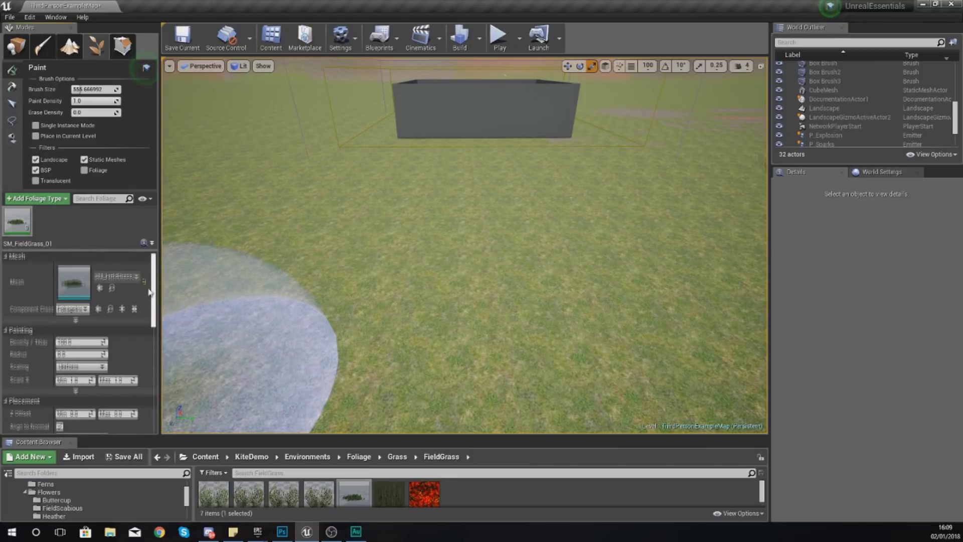
pyautogui.click(93, 343)
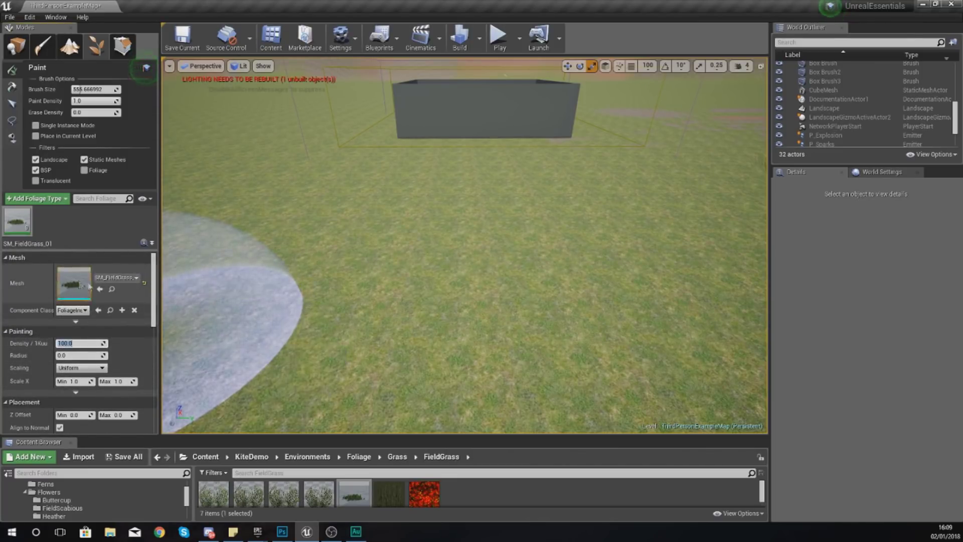
pyautogui.click(22, 228)
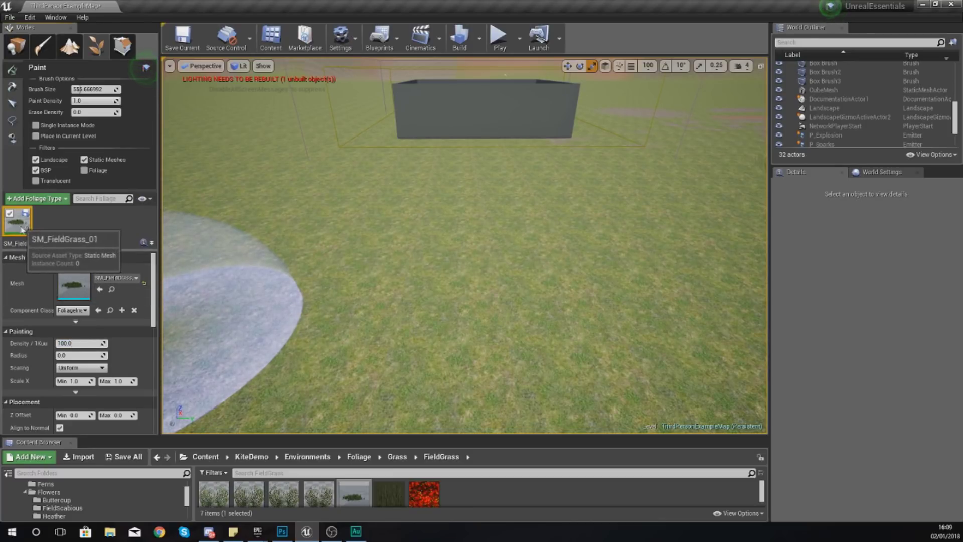
pyautogui.click(113, 279)
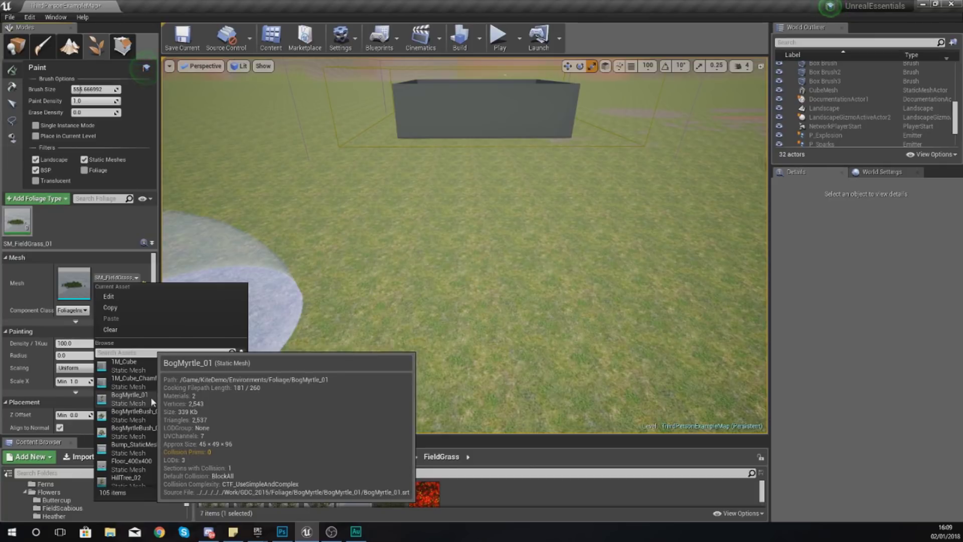
pyautogui.click(110, 233)
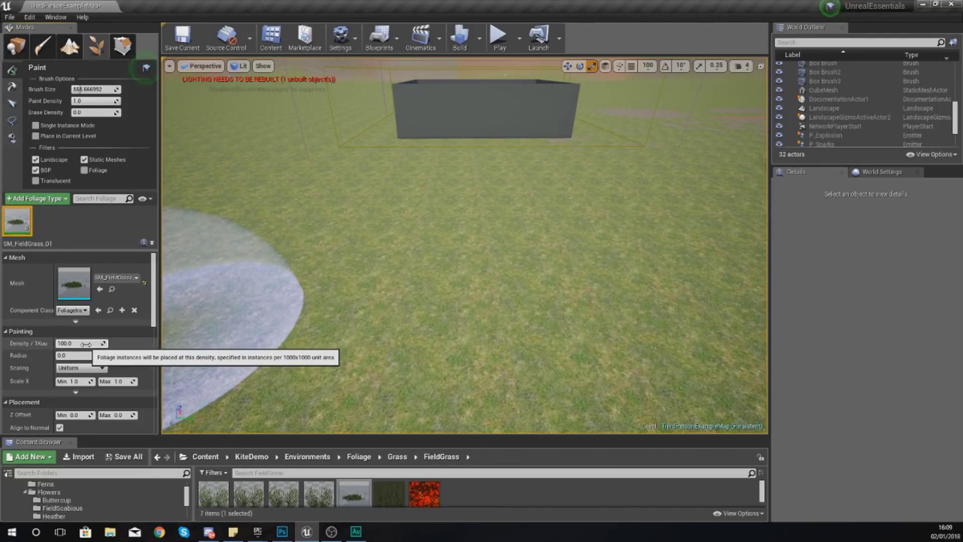
# Step: Set the grass's Density / 1Kuu to about 75.6 and the paint density to 0.99, and paint a sparse field grass patch
pyautogui.moveTo(105, 100); pyautogui.dragTo(86, 101)
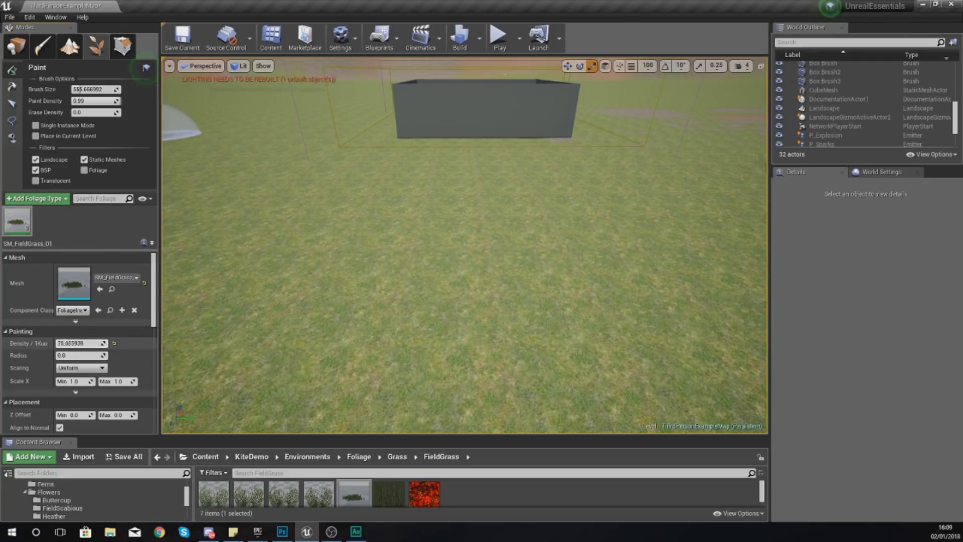
pyautogui.moveTo(320, 326)
pyautogui.mouseDown()
pyautogui.moveTo(462, 215)
pyautogui.moveTo(333, 354)
pyautogui.moveTo(418, 216)
pyautogui.moveTo(569, 215)
pyautogui.moveTo(186, 294)
pyautogui.mouseUp()
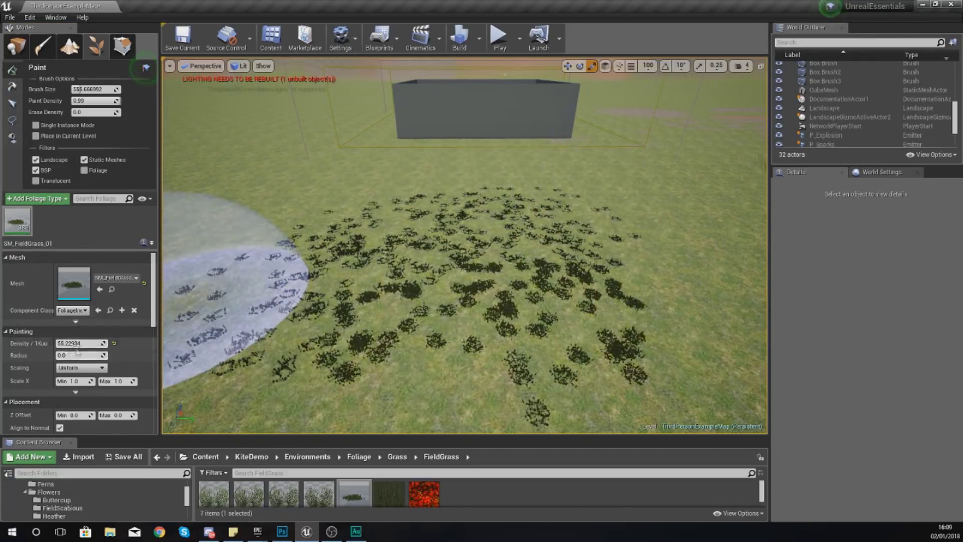
# Step: Raise the grass's Density / 1Kuu to about 738.5 and paint thick field grass over the sparse patch
pyautogui.moveTo(74, 343); pyautogui.dragTo(116, 343)
pyautogui.moveTo(644, 235)
pyautogui.mouseDown()
pyautogui.moveTo(311, 216)
pyautogui.moveTo(630, 273)
pyautogui.moveTo(409, 204)
pyautogui.moveTo(451, 290)
pyautogui.mouseUp()
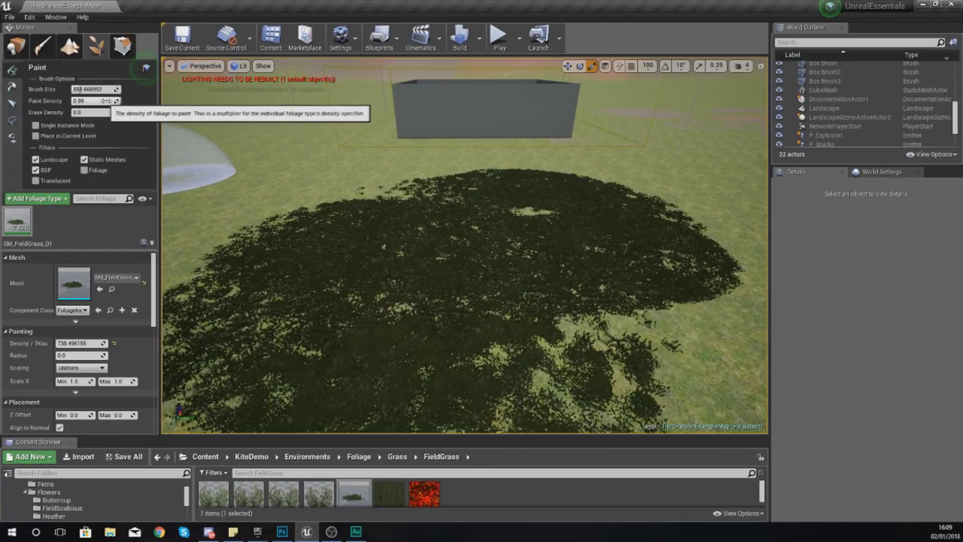
pyautogui.moveTo(430, 258); pyautogui.dragTo(580, 323)
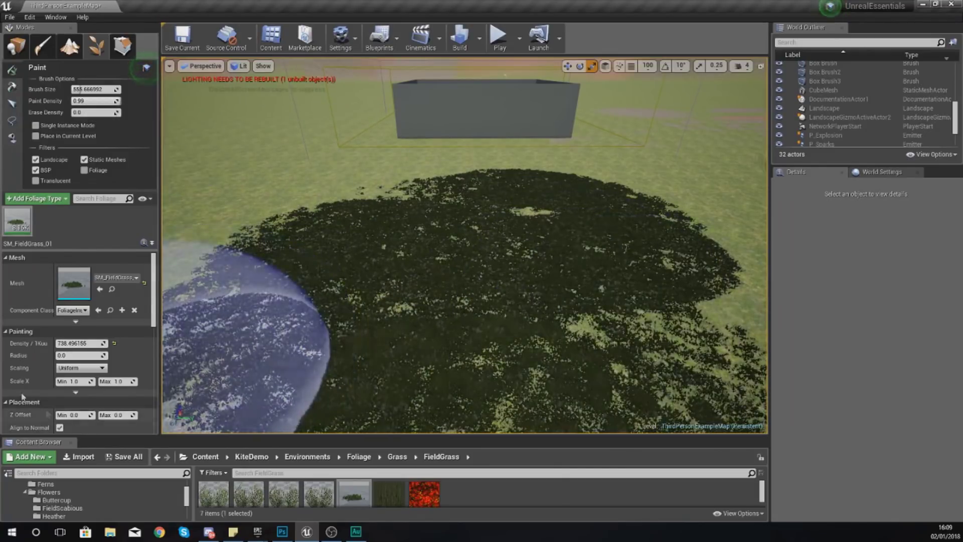
# Step: Raise the grass's Density / 1Kuu to 75126.4375, paint a stroke over the existing grass and undo that stroke
pyautogui.moveTo(61, 345); pyautogui.dragTo(90, 345)
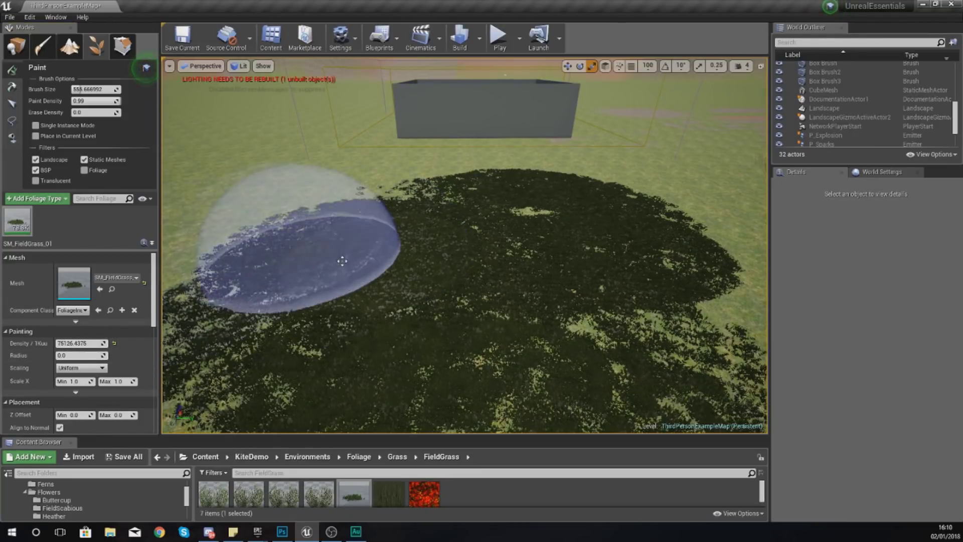
pyautogui.moveTo(339, 262)
pyautogui.mouseDown()
pyautogui.moveTo(458, 236)
pyautogui.moveTo(359, 234)
pyautogui.mouseUp()
pyautogui.press('w')
pyautogui.moveTo(359, 234)
pyautogui.mouseDown(button='right')
pyautogui.moveTo(311, 232)
pyautogui.moveTo(337, 256)
pyautogui.moveTo(351, 237)
pyautogui.mouseUp(button='right')
pyautogui.press('s')
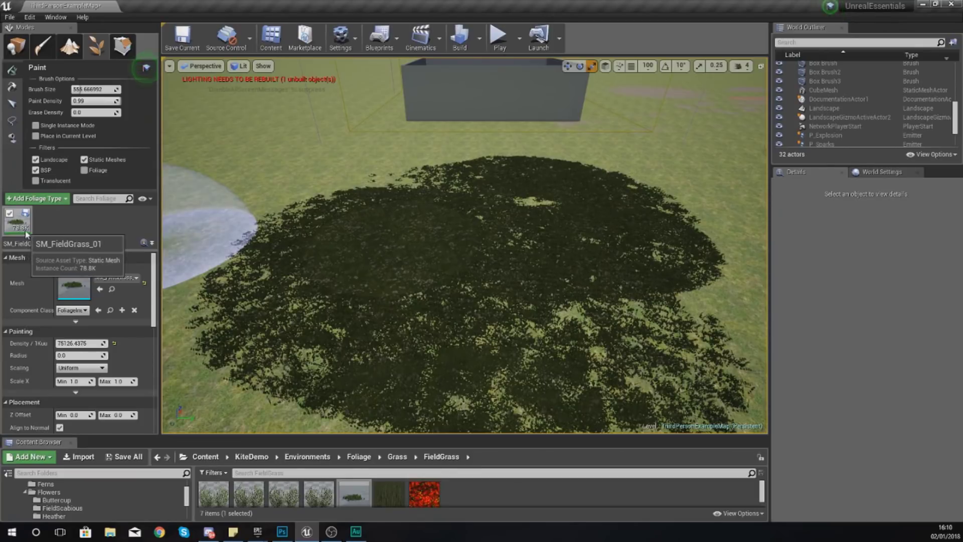
pyautogui.hotkey('ctrl', 'z')
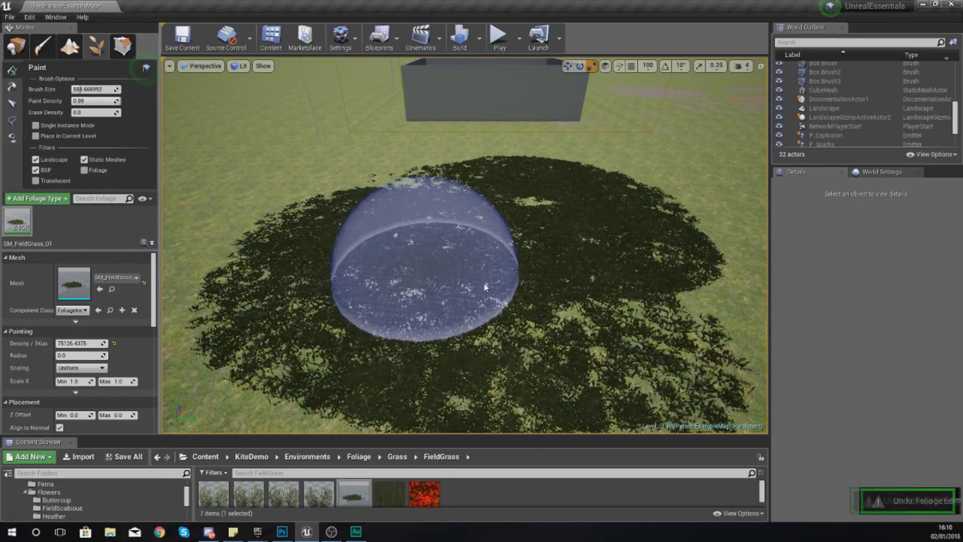
# Step: Undo all the dense grass, set the grass's Density / 1Kuu to 25, and paint and undo a sparse test patch
pyautogui.moveTo(484, 287)
pyautogui.mouseDown()
pyautogui.moveTo(371, 286)
pyautogui.moveTo(584, 251)
pyautogui.moveTo(401, 242)
pyautogui.mouseUp()
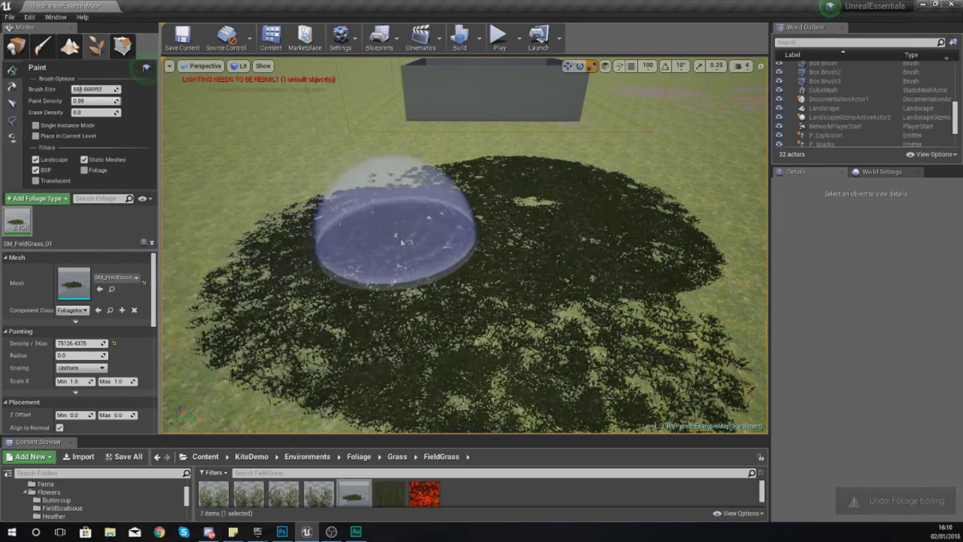
pyautogui.hotkey('ctrl', 'z')
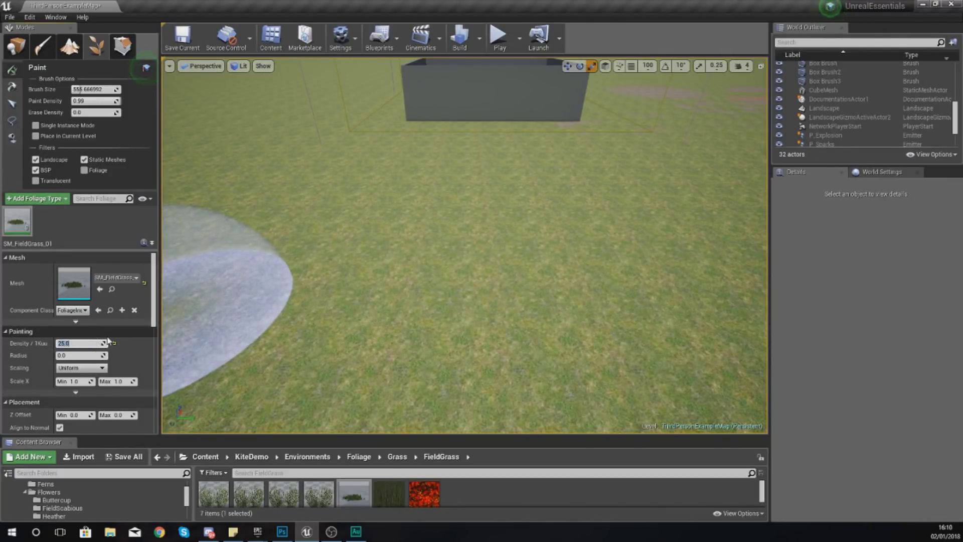
pyautogui.moveTo(634, 183)
pyautogui.mouseDown()
pyautogui.moveTo(301, 323)
pyautogui.moveTo(579, 186)
pyautogui.moveTo(505, 333)
pyautogui.moveTo(333, 344)
pyautogui.moveTo(473, 301)
pyautogui.moveTo(535, 230)
pyautogui.mouseUp()
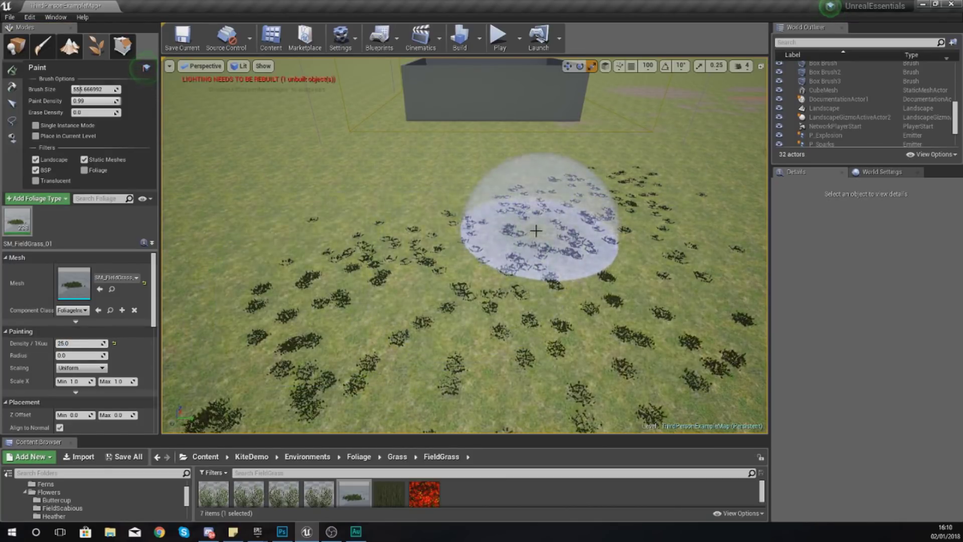
pyautogui.hotkey('ctrl', 'z')
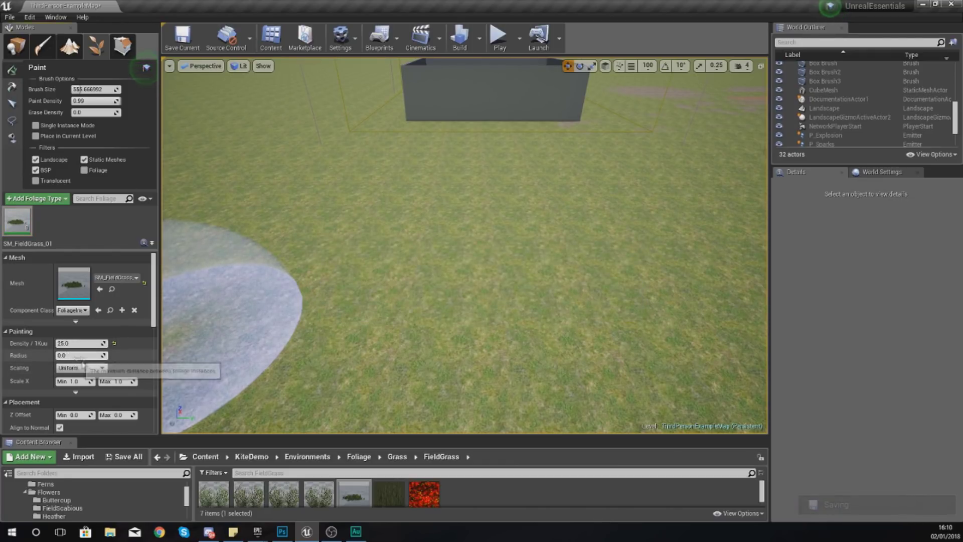
# Step: Check the Scaling options while keeping Uniform, and try a short grass stroke and undo it
pyautogui.click(87, 368)
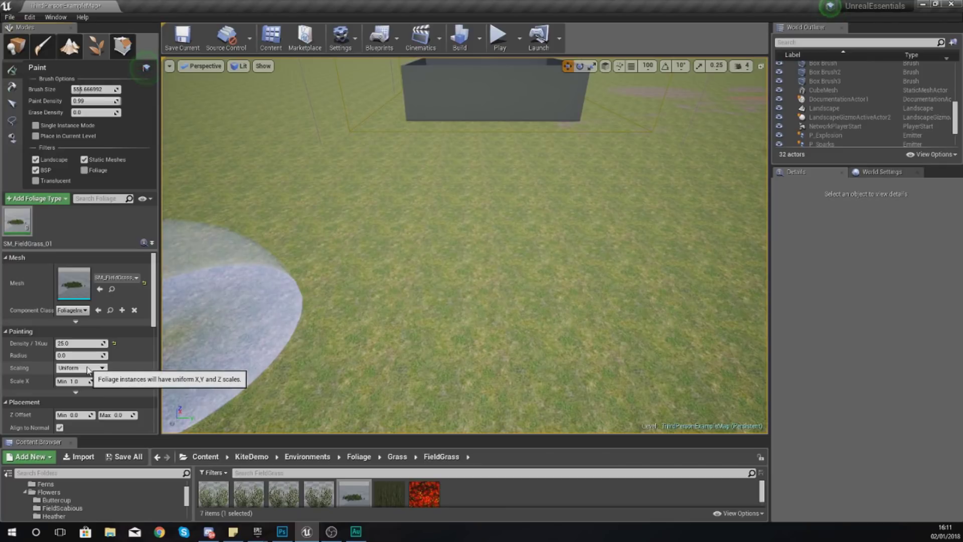
pyautogui.click(88, 369)
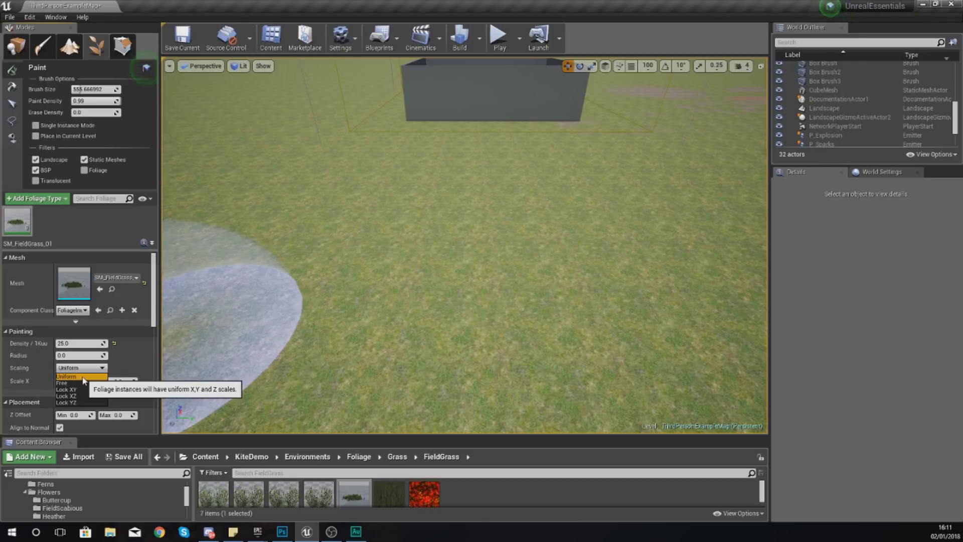
pyautogui.click(9, 371)
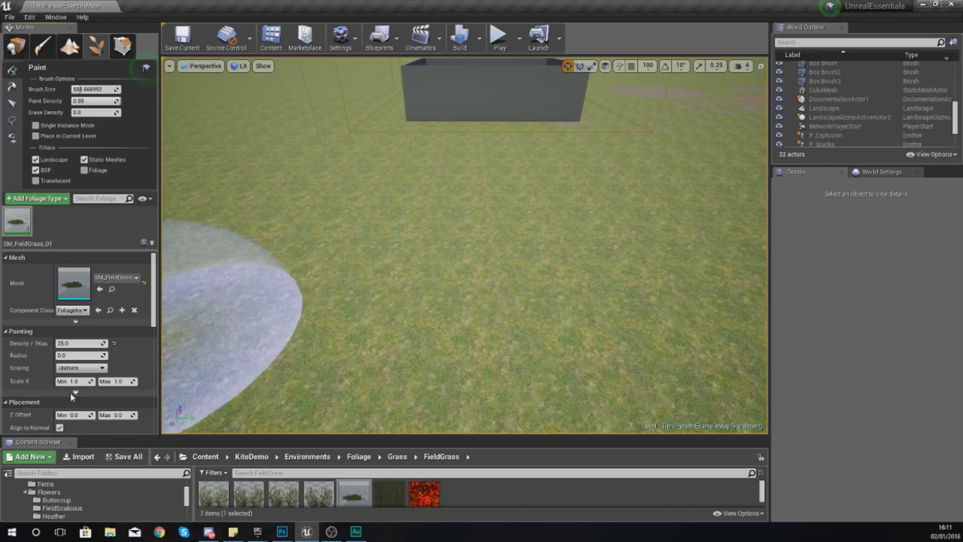
pyautogui.moveTo(591, 261)
pyautogui.mouseDown()
pyautogui.moveTo(258, 322)
pyautogui.moveTo(576, 269)
pyautogui.moveTo(567, 278)
pyautogui.mouseUp()
pyautogui.hotkey('ctrl', 'z')
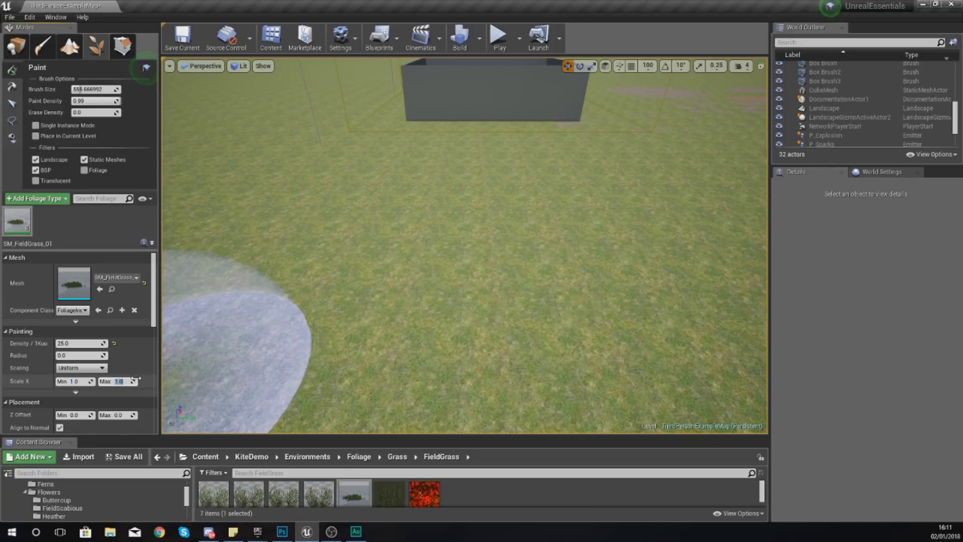
# Step: Set the grass's Scale X maximum to 5, paint a field grass patch and inspect its varied blade sizes up close
pyautogui.write('5')
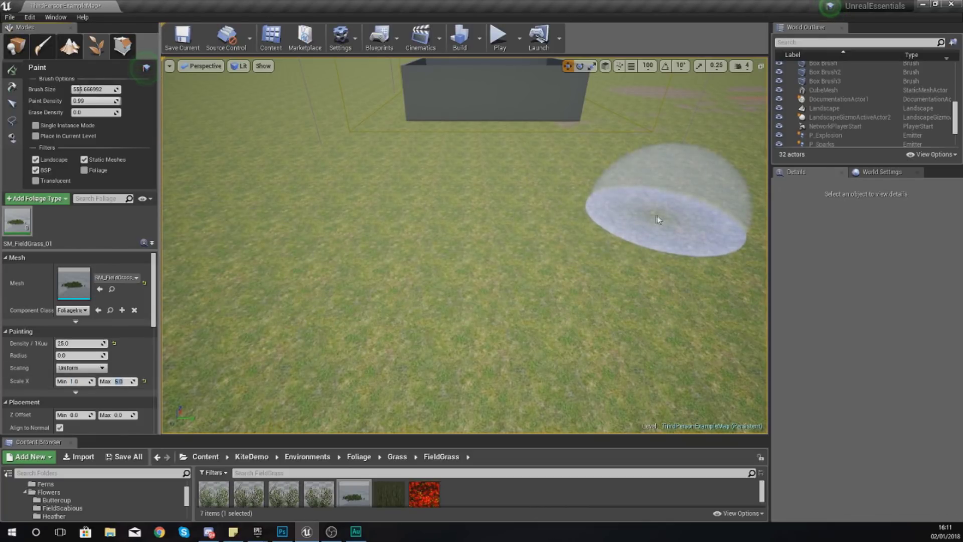
pyautogui.moveTo(655, 216)
pyautogui.mouseDown()
pyautogui.moveTo(484, 266)
pyautogui.moveTo(346, 266)
pyautogui.moveTo(391, 230)
pyautogui.moveTo(644, 200)
pyautogui.mouseUp()
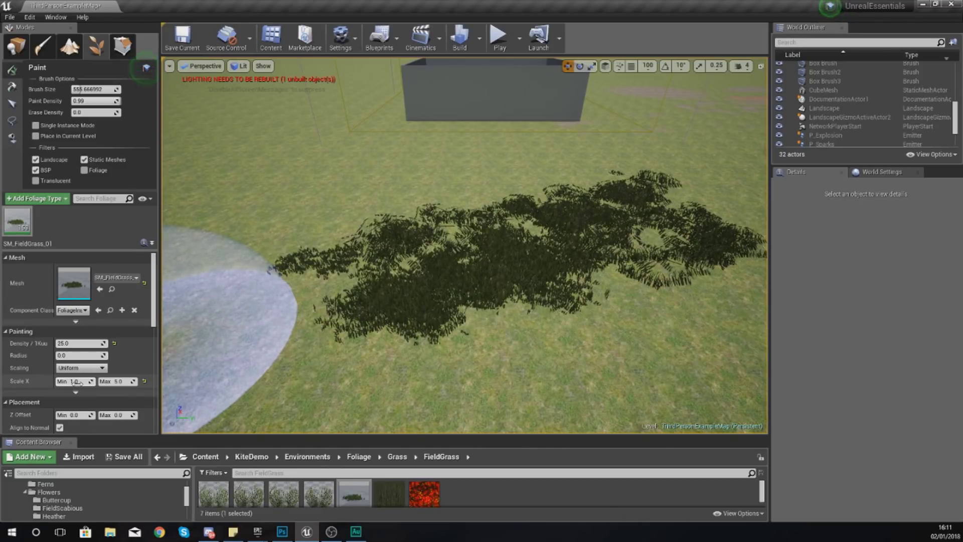
pyautogui.press('w')
pyautogui.moveTo(419, 320)
pyautogui.mouseDown(button='right')
pyautogui.moveTo(436, 321)
pyautogui.moveTo(476, 281)
pyautogui.moveTo(477, 231)
pyautogui.moveTo(446, 251)
pyautogui.moveTo(416, 301)
pyautogui.moveTo(401, 303)
pyautogui.moveTo(404, 290)
pyautogui.moveTo(376, 295)
pyautogui.moveTo(371, 283)
pyautogui.moveTo(481, 296)
pyautogui.mouseUp(button='right')
pyautogui.press('w')
pyautogui.press('s')
pyautogui.press('w')
pyautogui.press('s')
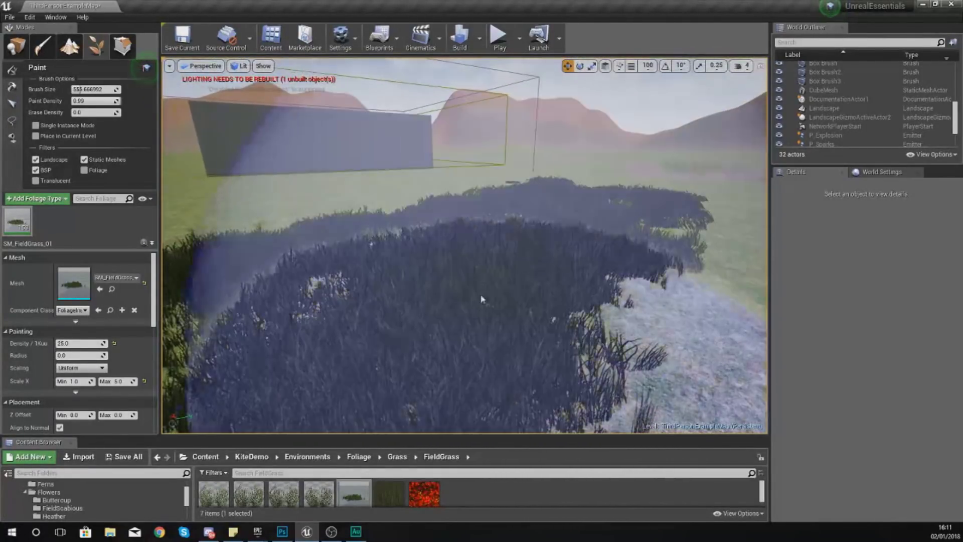
pyautogui.press('s')
pyautogui.moveTo(437, 276); pyautogui.dragTo(408, 303, button='right')
# Step: Undo the field grass patch, set the Scale X minimum to 3 and paint a new patch of larger grass
pyautogui.hotkey('ctrl', 'z')
pyautogui.hotkey('ctrl', 'z')
pyautogui.hotkey('ctrl', 'z')
pyautogui.hotkey('ctrl', 'z')
pyautogui.hotkey('ctrl', 'z')
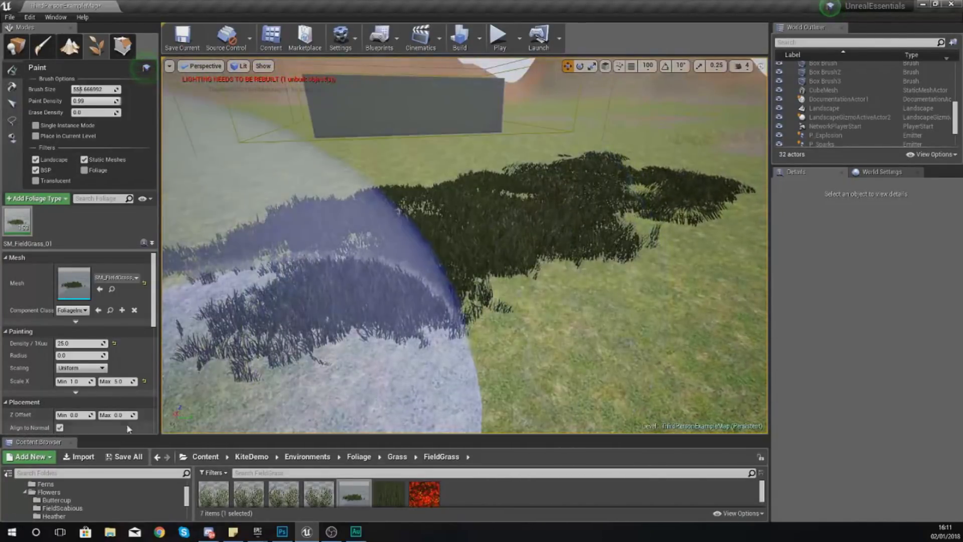
pyautogui.click(75, 382)
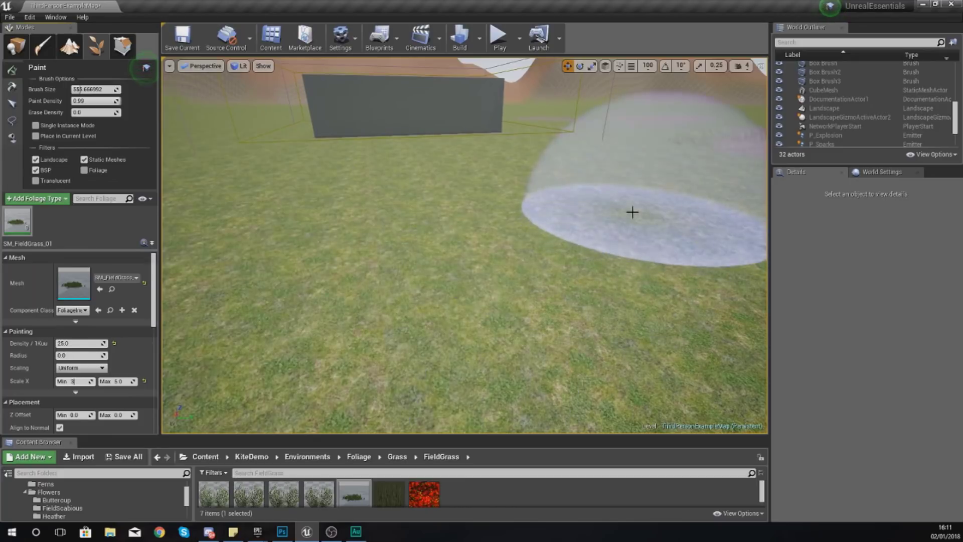
pyautogui.moveTo(543, 181); pyautogui.dragTo(566, 180, button='right')
pyautogui.moveTo(544, 180)
pyautogui.mouseDown()
pyautogui.moveTo(323, 311)
pyautogui.moveTo(387, 183)
pyautogui.moveTo(403, 183)
pyautogui.moveTo(310, 226)
pyautogui.mouseUp()
# Step: Examine the painted grass from several angles and review its Placement settings, including Align to Normal and Align Max Angle
pyautogui.press('w')
pyautogui.moveTo(311, 225)
pyautogui.mouseDown(button='right')
pyautogui.moveTo(315, 190)
pyautogui.moveTo(318, 260)
pyautogui.moveTo(326, 253)
pyautogui.moveTo(319, 229)
pyautogui.mouseUp(button='right')
pyautogui.press('s')
pyautogui.press('w')
pyautogui.moveTo(450, 215); pyautogui.dragTo(446, 213, button='right')
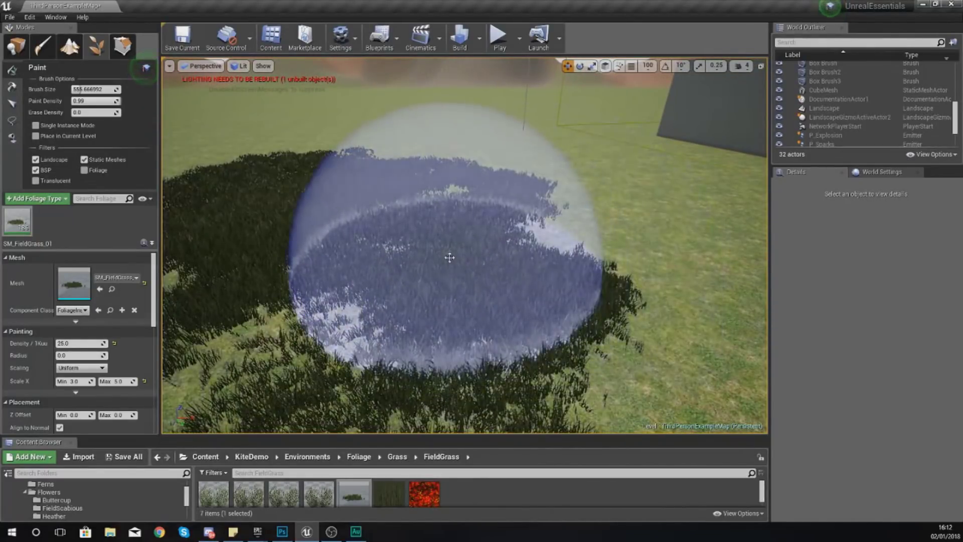
pyautogui.moveTo(341, 273)
pyautogui.mouseDown(button='right')
pyautogui.moveTo(374, 258)
pyautogui.moveTo(368, 250)
pyautogui.mouseUp(button='right')
pyautogui.moveTo(154, 307); pyautogui.dragTo(156, 340)
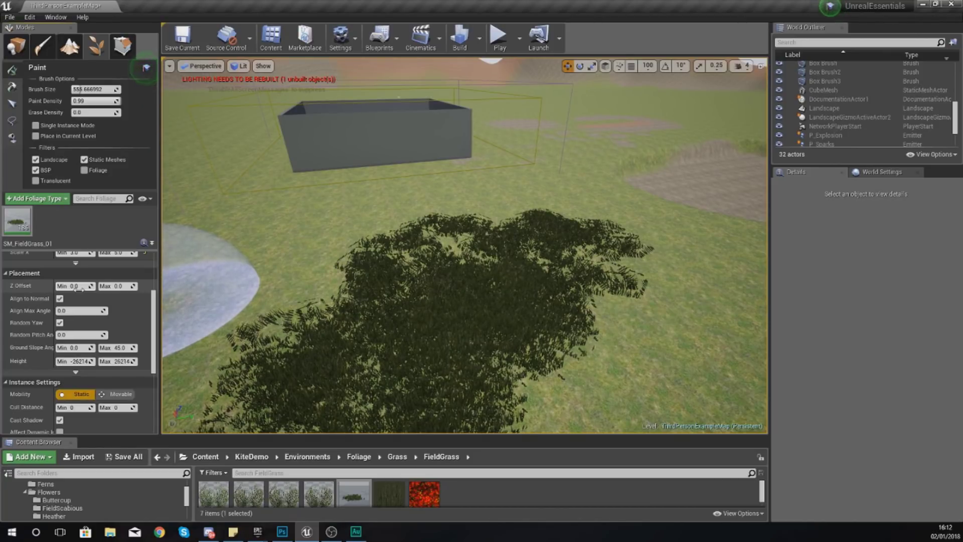
pyautogui.moveTo(20, 293)
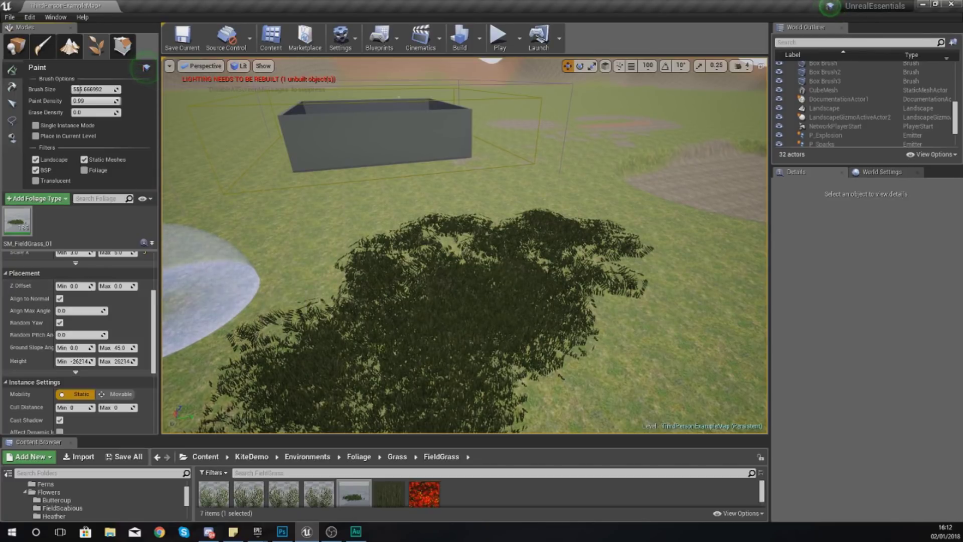
pyautogui.click(59, 299)
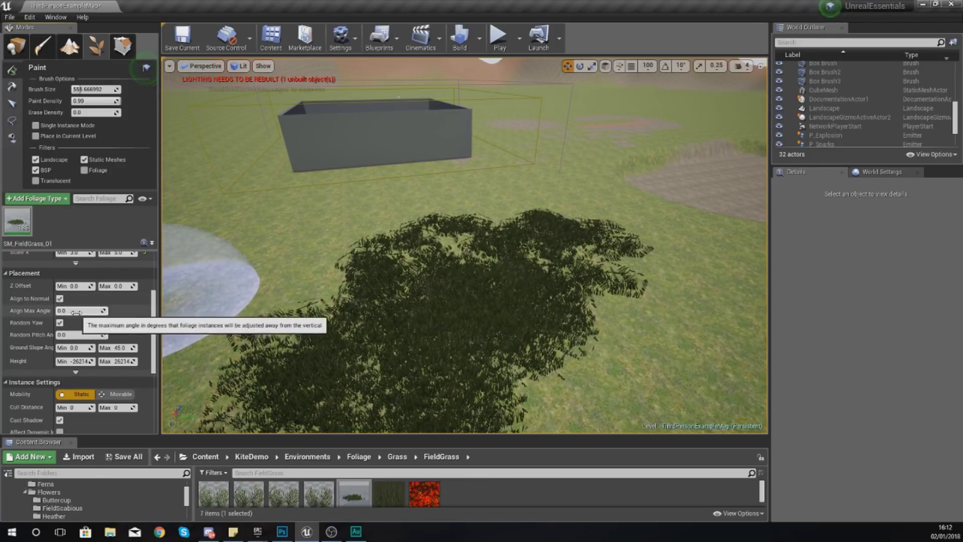
pyautogui.press('w')
pyautogui.moveTo(401, 281)
pyautogui.mouseDown(button='right')
pyautogui.moveTo(452, 284)
pyautogui.moveTo(442, 236)
pyautogui.moveTo(496, 261)
pyautogui.moveTo(497, 281)
pyautogui.mouseUp(button='right')
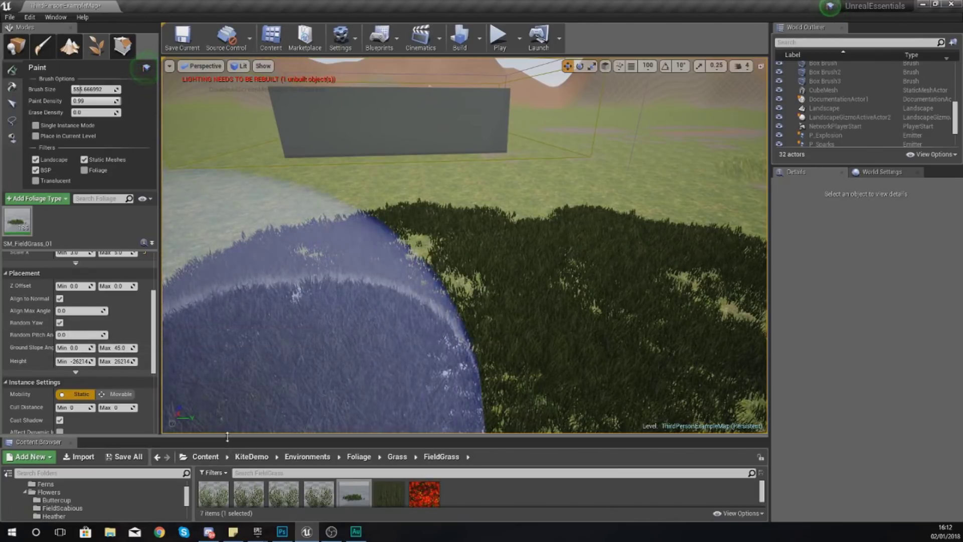
# Step: Enlarge the Content Browser and open the KiteDemo/Environments/Trees/HillTree_02 folder
pyautogui.moveTo(229, 435); pyautogui.dragTo(228, 375)
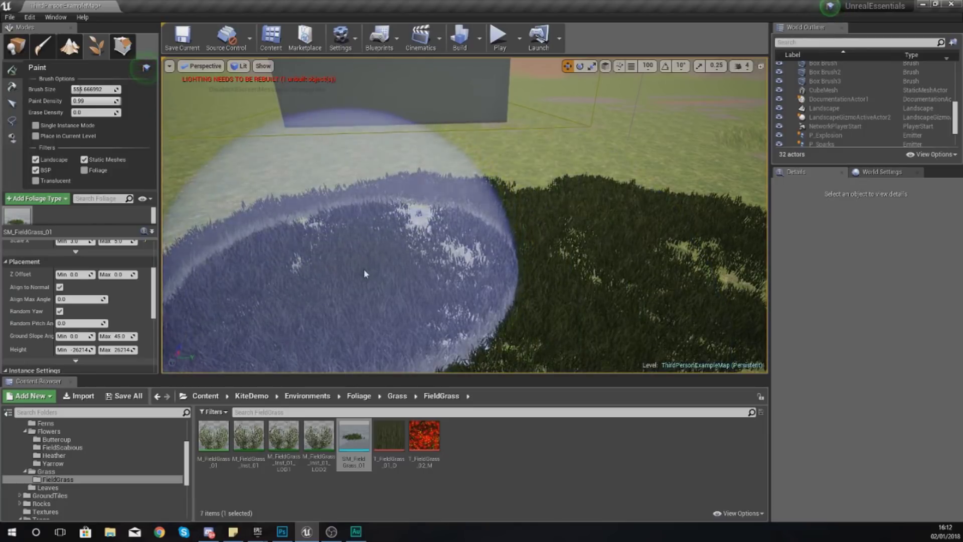
pyautogui.moveTo(361, 306)
pyautogui.mouseDown(button='right')
pyautogui.moveTo(412, 226)
pyautogui.moveTo(432, 306)
pyautogui.moveTo(401, 291)
pyautogui.moveTo(387, 296)
pyautogui.moveTo(401, 286)
pyautogui.moveTo(451, 311)
pyautogui.moveTo(545, 258)
pyautogui.mouseUp(button='right')
pyautogui.scroll(3, 20, 445)
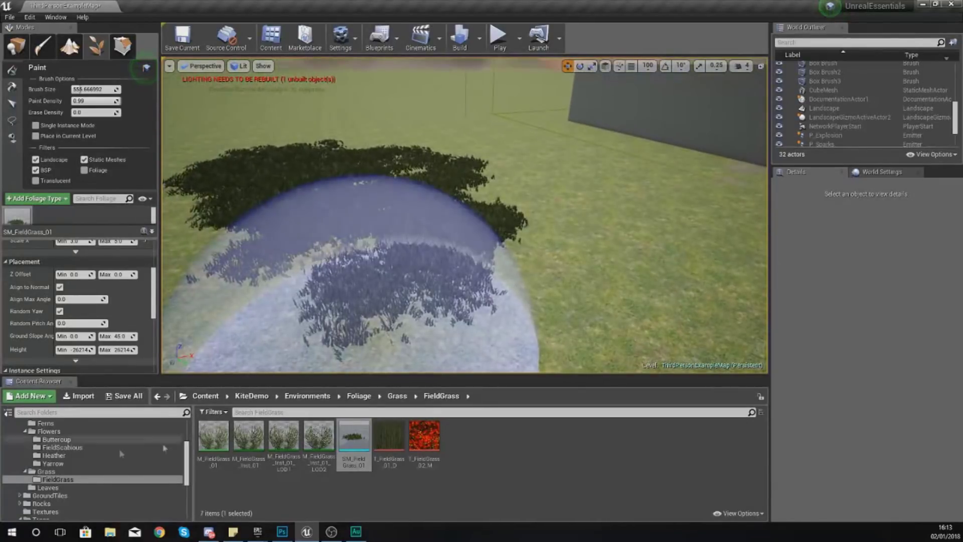
pyautogui.click(22, 444)
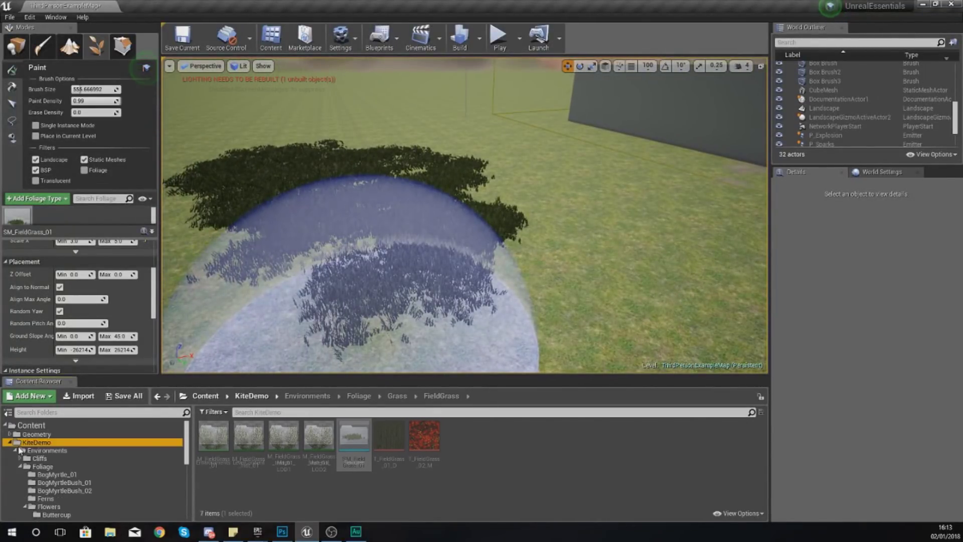
pyautogui.doubleClick(213, 435)
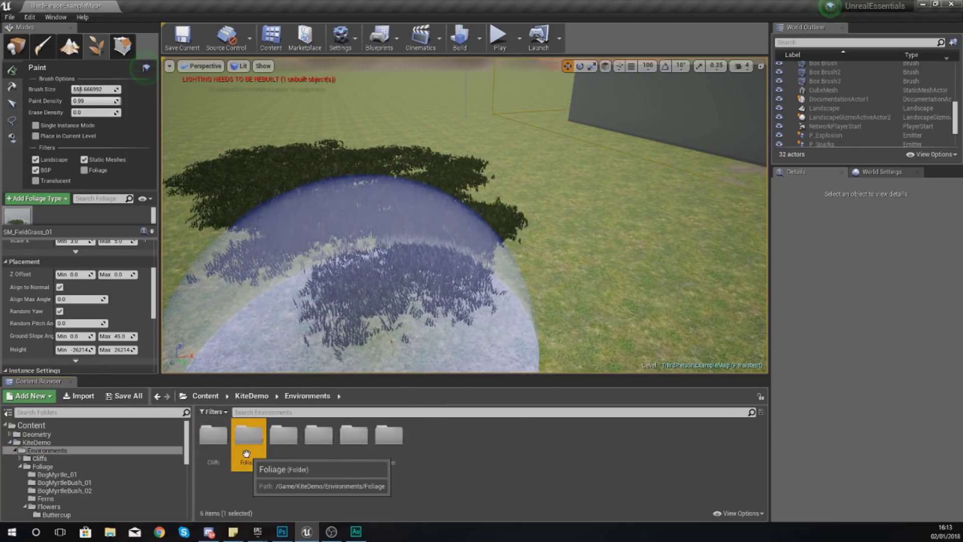
pyautogui.doubleClick(388, 436)
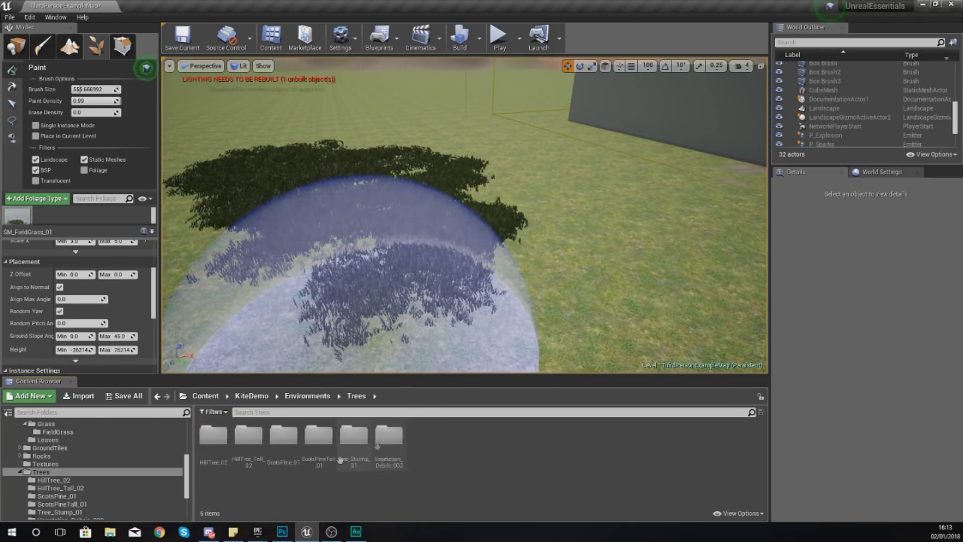
pyautogui.doubleClick(213, 451)
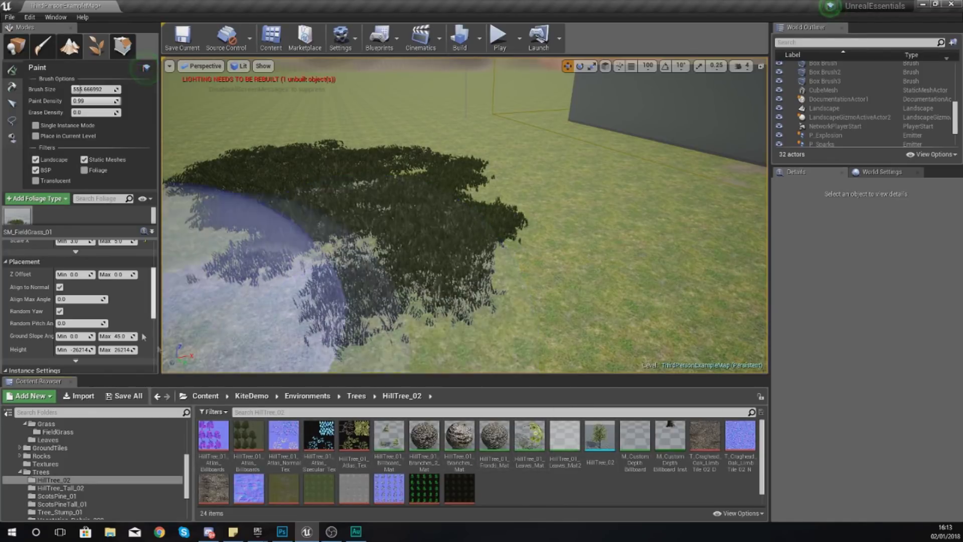
# Step: Extend the foliage list area, add the HillTree_02 mesh as a foliage type and select it
pyautogui.scroll(2, 114, 241)
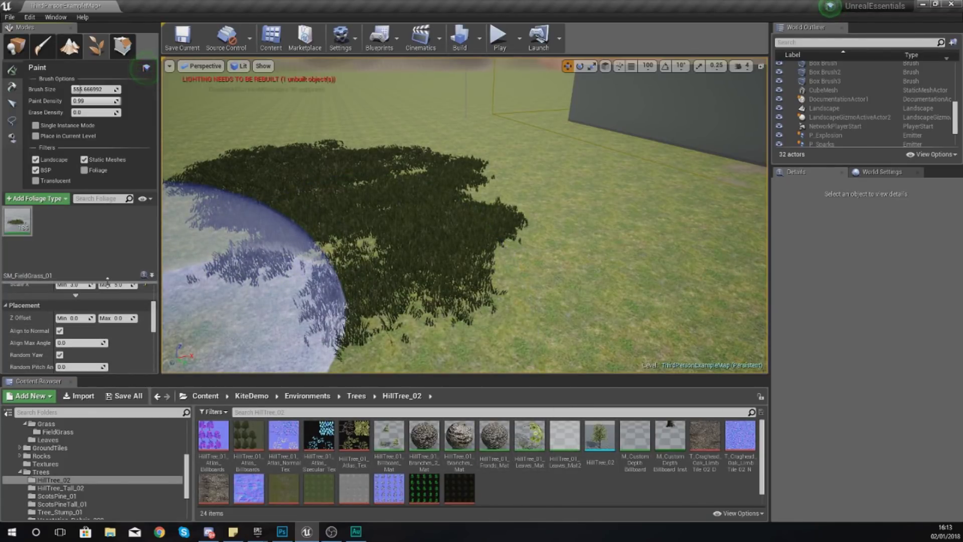
pyautogui.click(600, 437)
pyautogui.moveTo(600, 441); pyautogui.dragTo(75, 238)
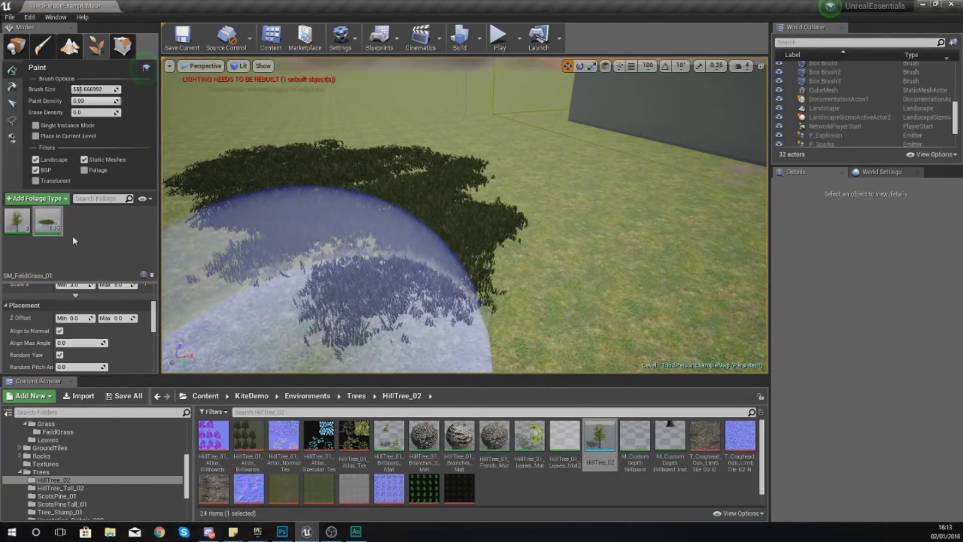
pyautogui.click(23, 226)
# Step: Try painting HillTree_02 trees across the landscape at the default density, and undo the stroke
pyautogui.moveTo(451, 281); pyautogui.dragTo(494, 275, button='right')
pyautogui.moveTo(578, 275)
pyautogui.mouseDown()
pyautogui.moveTo(303, 321)
pyautogui.moveTo(281, 306)
pyautogui.mouseUp()
pyautogui.moveTo(281, 306)
pyautogui.mouseDown(button='right')
pyautogui.moveTo(381, 331)
pyautogui.moveTo(431, 311)
pyautogui.moveTo(306, 273)
pyautogui.moveTo(356, 275)
pyautogui.mouseUp(button='right')
pyautogui.moveTo(468, 293); pyautogui.dragTo(451, 292, button='right')
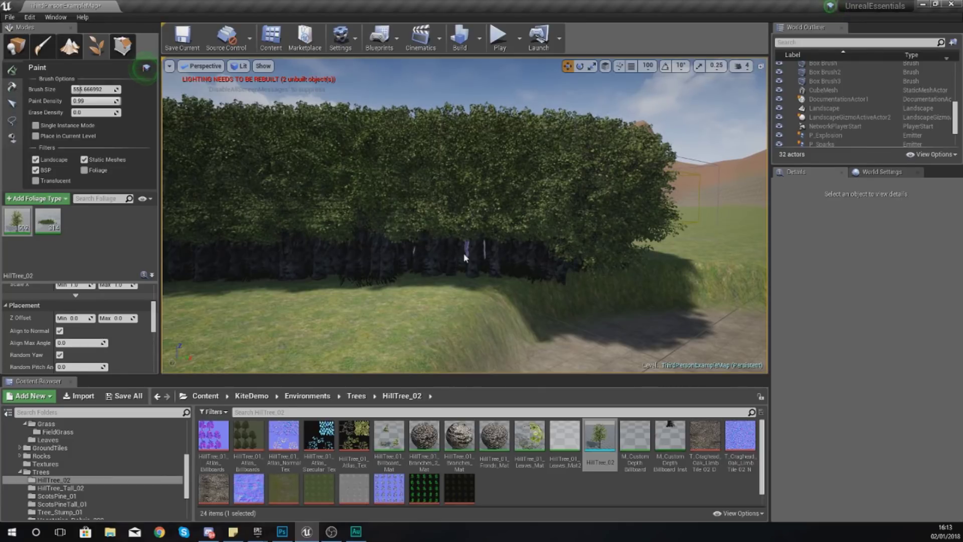
pyautogui.hotkey('ctrl', 'z')
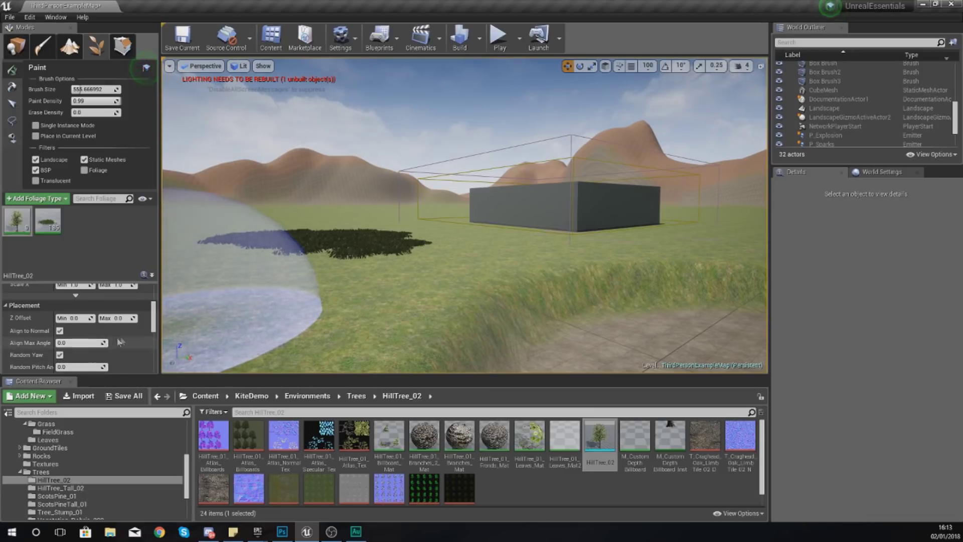
# Step: Set HillTree_02's Scale X maximum to 5 and Density / 1Kuu to 5, and paint and undo a test cluster of trees
pyautogui.scroll(3, 59, 354)
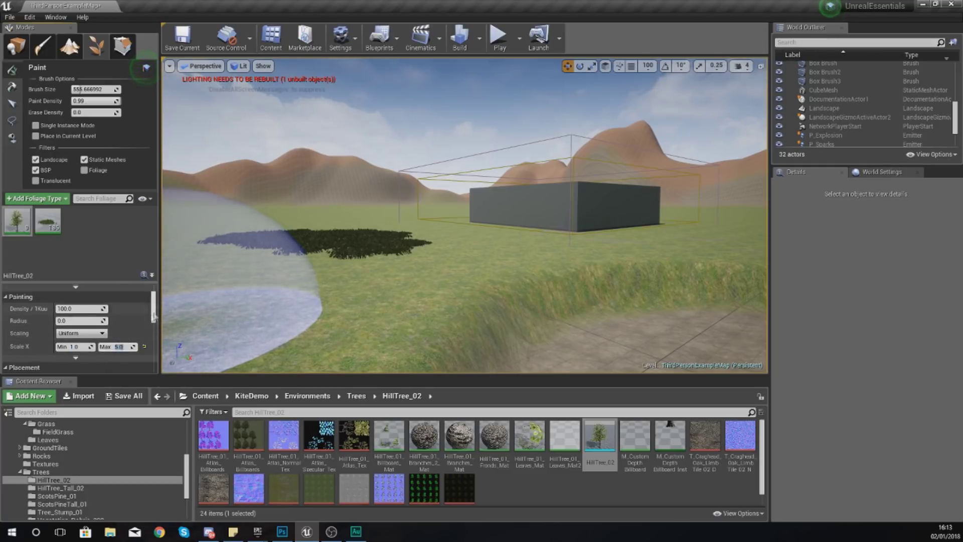
pyautogui.scroll(-1, 153, 316)
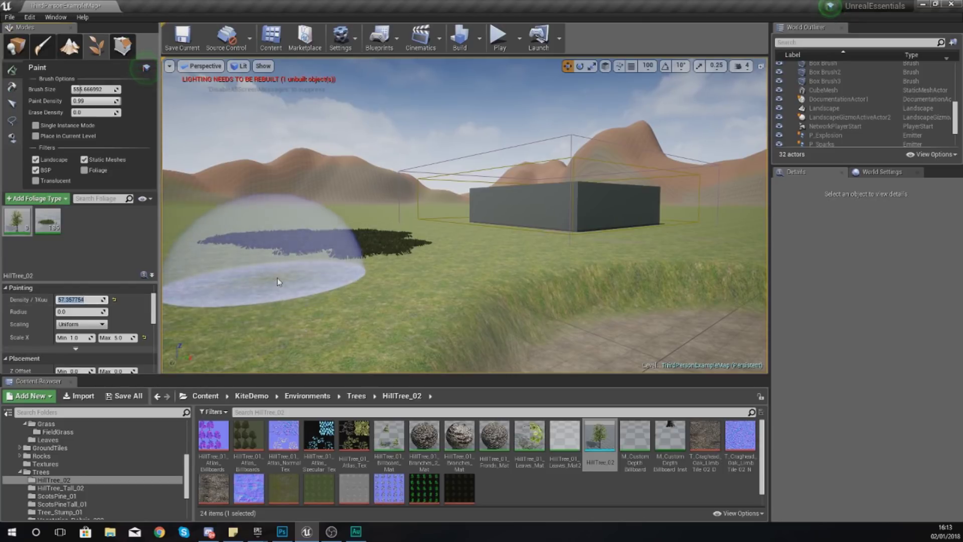
pyautogui.write('5')
pyautogui.click(222, 270)
pyautogui.click(222, 270)
pyautogui.moveTo(222, 271); pyautogui.dragTo(120, 270, button='right')
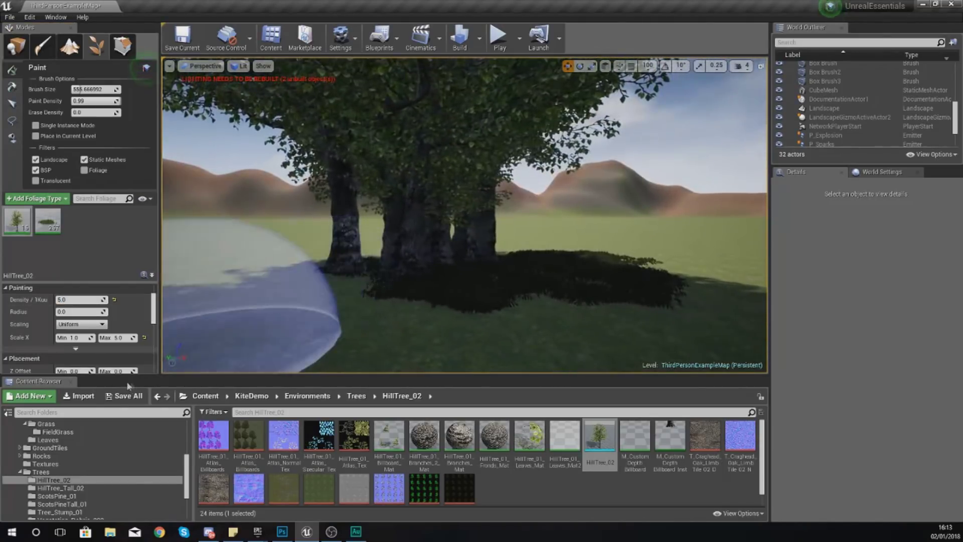
pyautogui.hotkey('ctrl', 'z')
# Step: Set HillTree_02's Density / 1Kuu to 1 and paint a grove of trees with grass over and around the grass patch
pyautogui.click(80, 300)
pyautogui.write('1')
pyautogui.moveTo(537, 254)
pyautogui.mouseDown()
pyautogui.moveTo(257, 245)
pyautogui.moveTo(477, 283)
pyautogui.mouseUp()
pyautogui.moveTo(477, 283); pyautogui.dragTo(373, 293, button='right')
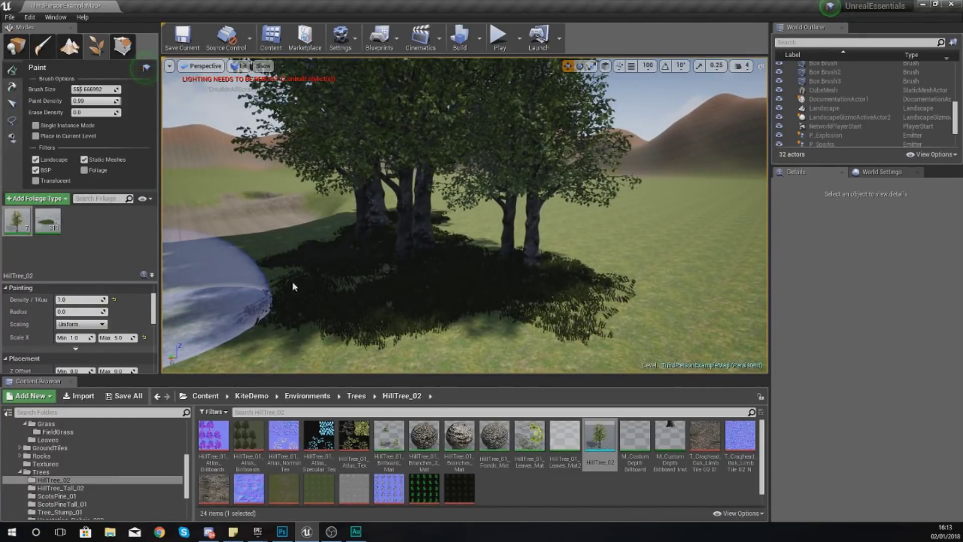
pyautogui.moveTo(294, 286)
pyautogui.mouseDown()
pyautogui.moveTo(548, 258)
pyautogui.moveTo(386, 215)
pyautogui.moveTo(687, 268)
pyautogui.moveTo(582, 206)
pyautogui.mouseUp()
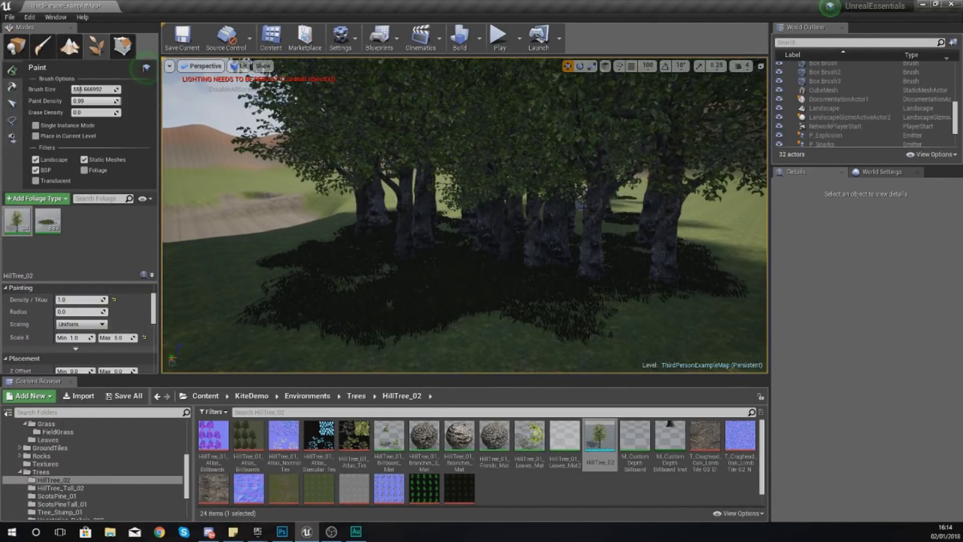
pyautogui.moveTo(581, 206)
pyautogui.mouseDown(button='right')
pyautogui.moveTo(637, 211)
pyautogui.moveTo(527, 216)
pyautogui.moveTo(554, 202)
pyautogui.mouseUp(button='right')
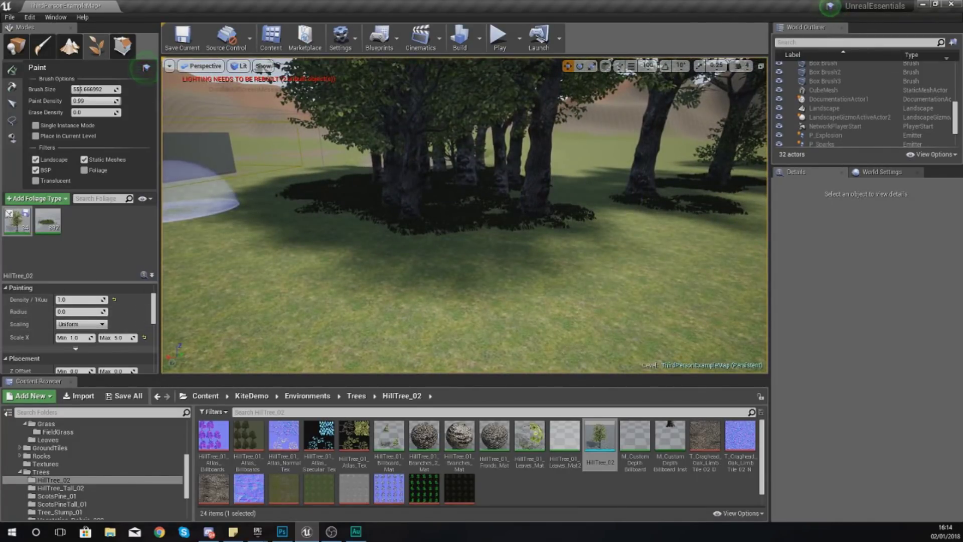
pyautogui.scroll(-5, 157, 321)
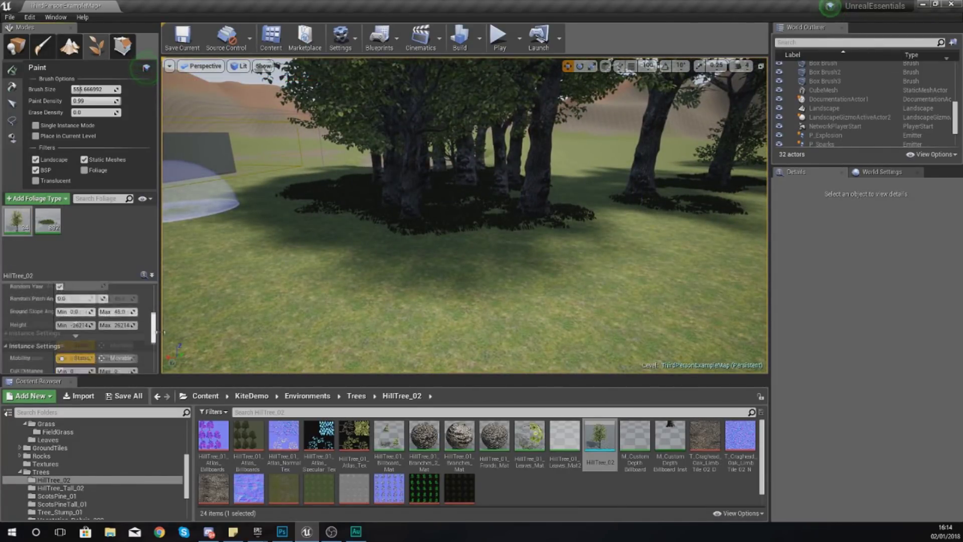
# Step: Try painting another stroke of HillTree_02 trees with grass beside the grove, and undo it along with the last density change
pyautogui.moveTo(531, 260)
pyautogui.mouseDown()
pyautogui.moveTo(344, 220)
pyautogui.moveTo(170, 241)
pyautogui.mouseUp()
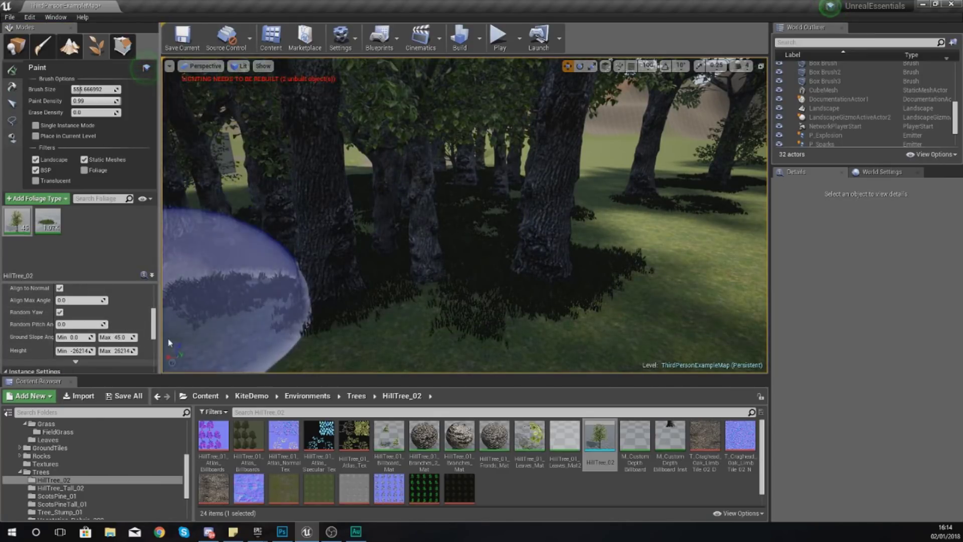
pyautogui.scroll(5, 22, 316)
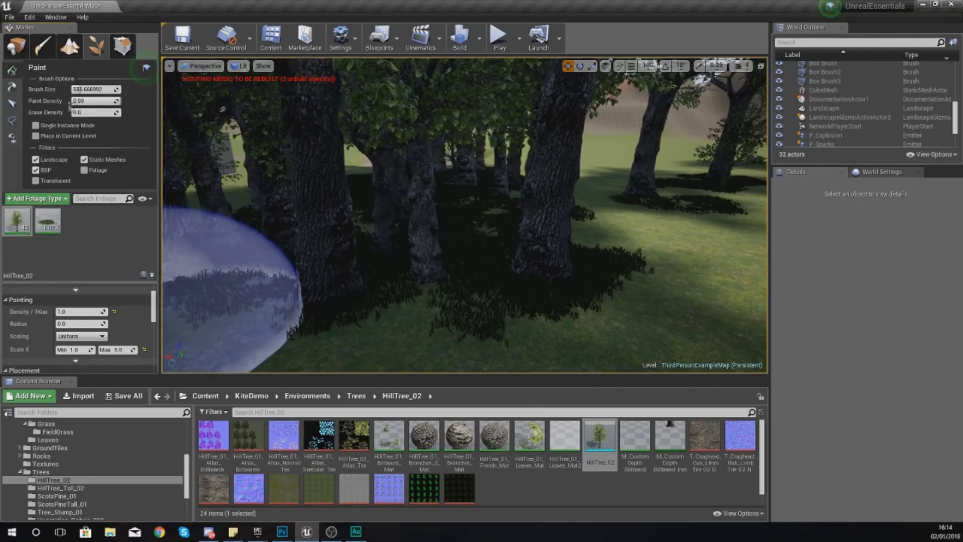
pyautogui.moveTo(373, 290)
pyautogui.mouseDown(button='right')
pyautogui.moveTo(466, 283)
pyautogui.moveTo(374, 289)
pyautogui.mouseUp(button='right')
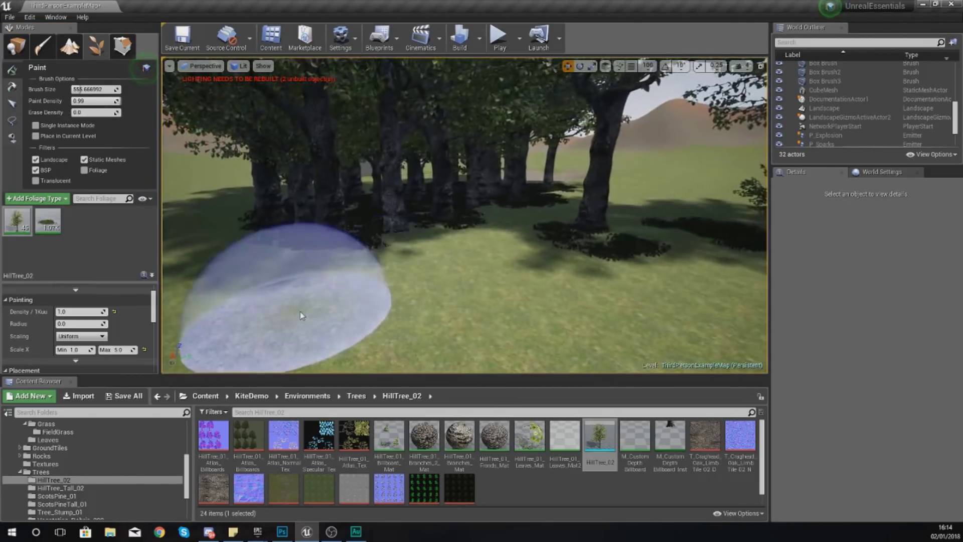
pyautogui.hotkey('ctrl', 'z')
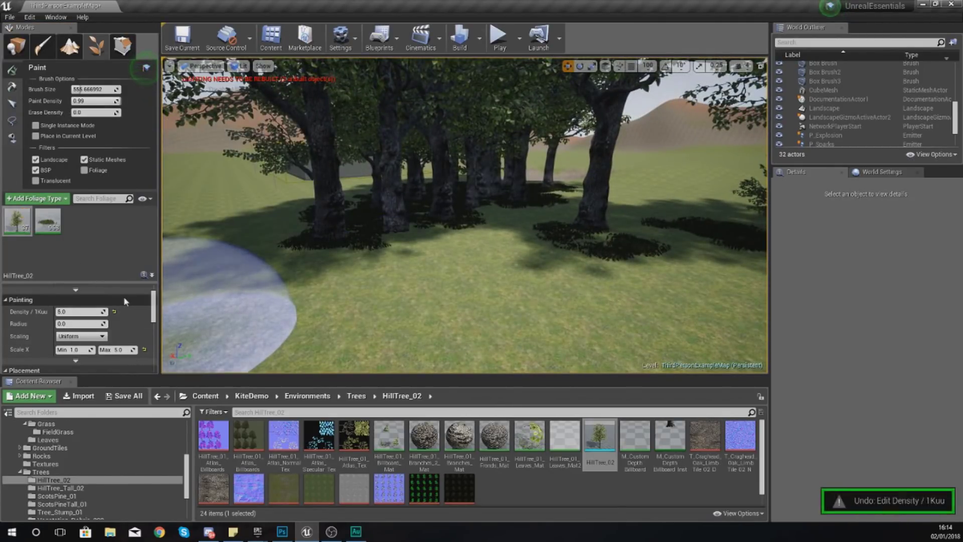
# Step: Set HillTree_02's Scale X maximum to 3 and clear the painted trees by erasing them and undoing the foliage edits
pyautogui.hotkey('ctrl', 'z')
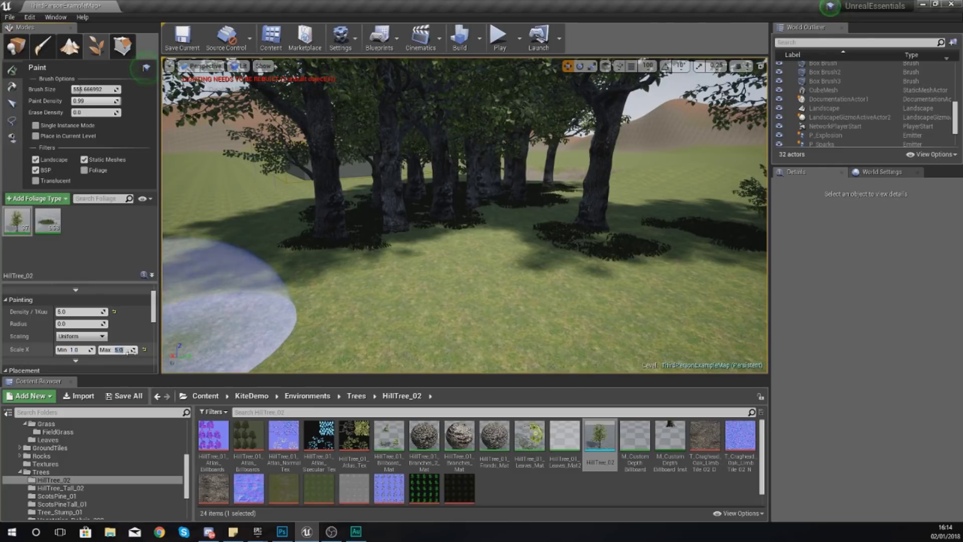
pyautogui.hotkey('ctrl', 'z')
pyautogui.hotkey('ctrl', 'z')
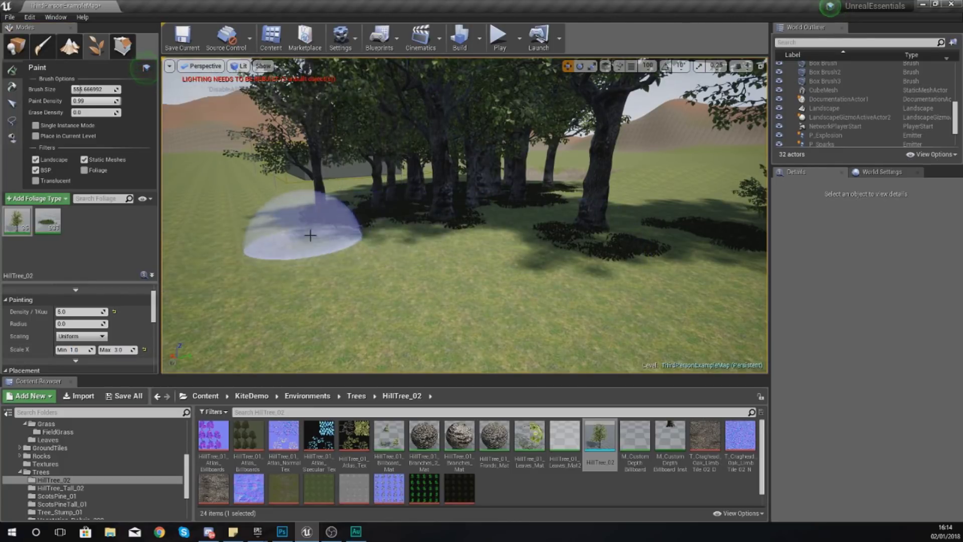
pyautogui.moveTo(310, 235)
pyautogui.keyDown('shift'); pyautogui.mouseDown()
pyautogui.moveTo(528, 234)
pyautogui.moveTo(554, 195)
pyautogui.moveTo(546, 175)
pyautogui.moveTo(477, 167)
pyautogui.moveTo(451, 186)
pyautogui.moveTo(398, 189)
pyautogui.moveTo(694, 273)
pyautogui.moveTo(772, 207)
pyautogui.moveTo(645, 215)
pyautogui.moveTo(462, 248)
pyautogui.moveTo(218, 260)
pyautogui.moveTo(479, 227)
pyautogui.mouseUp(); pyautogui.keyUp('shift')
pyautogui.moveTo(479, 227)
pyautogui.mouseDown(button='right')
pyautogui.moveTo(502, 231)
pyautogui.moveTo(426, 233)
pyautogui.moveTo(441, 240)
pyautogui.moveTo(361, 233)
pyautogui.moveTo(471, 240)
pyautogui.moveTo(447, 236)
pyautogui.moveTo(424, 283)
pyautogui.mouseUp(button='right')
pyautogui.hotkey('ctrl', 'z')
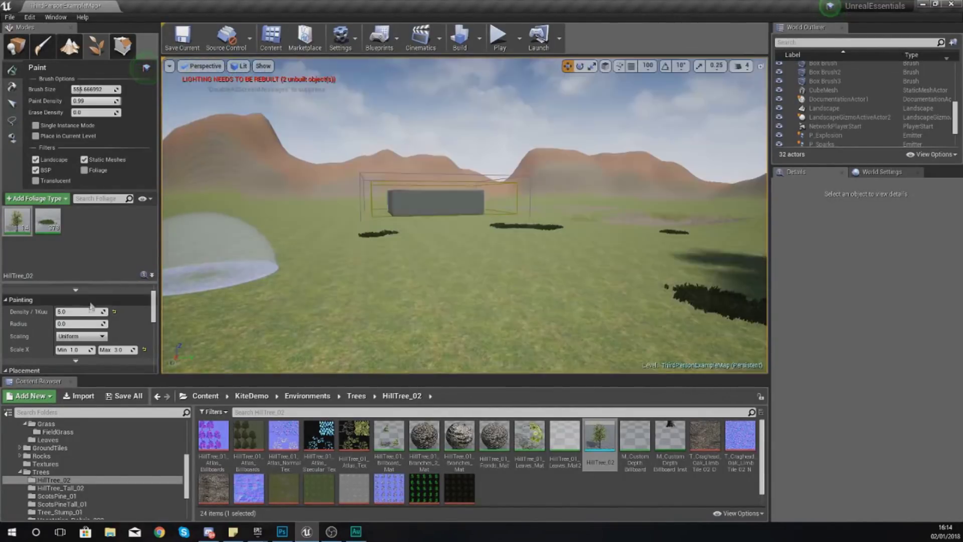
# Step: Set HillTree_02's Density / 1Kuu to 1 and paint a cluster of trees with grass on the open field
pyautogui.click(86, 312)
pyautogui.write('1.0')
pyautogui.press('Return')
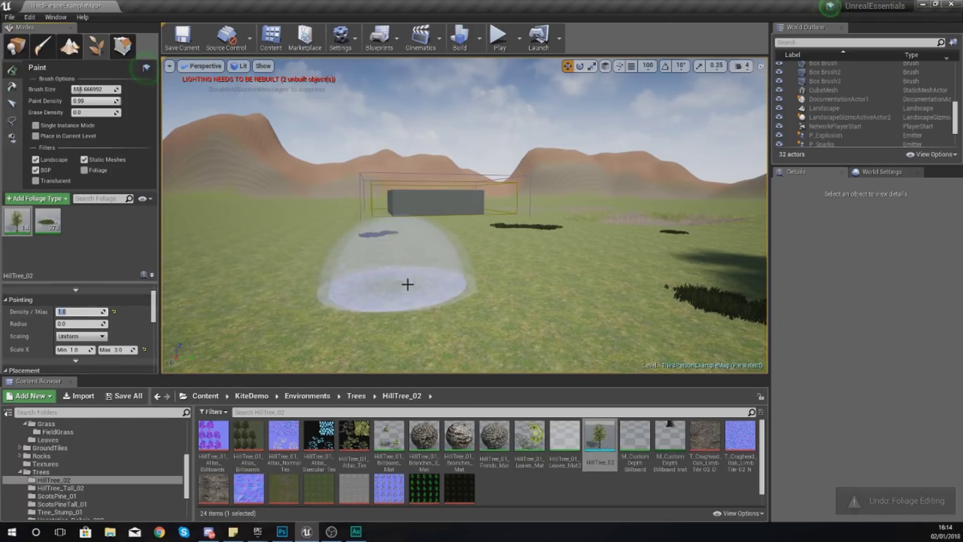
pyautogui.moveTo(407, 285); pyautogui.dragTo(436, 286)
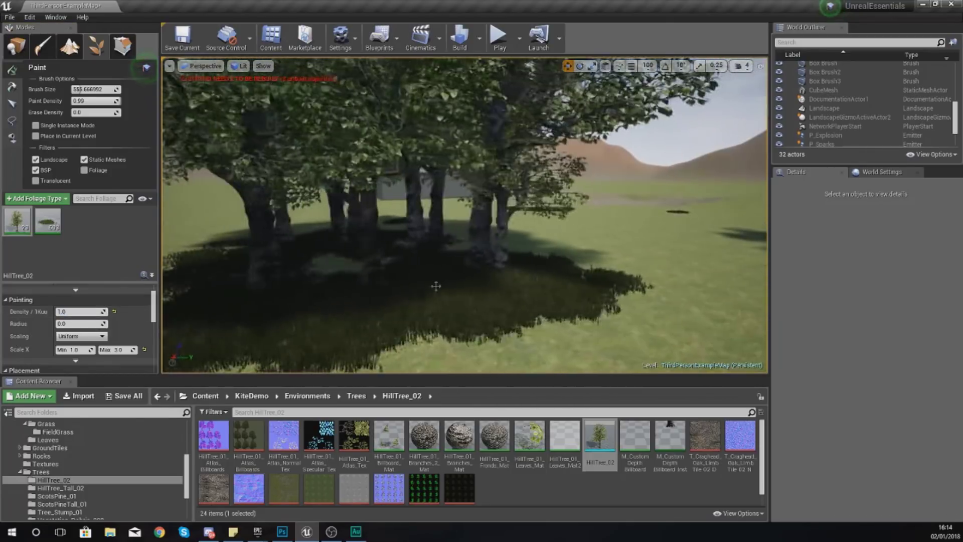
pyautogui.press('s')
pyautogui.press('a')
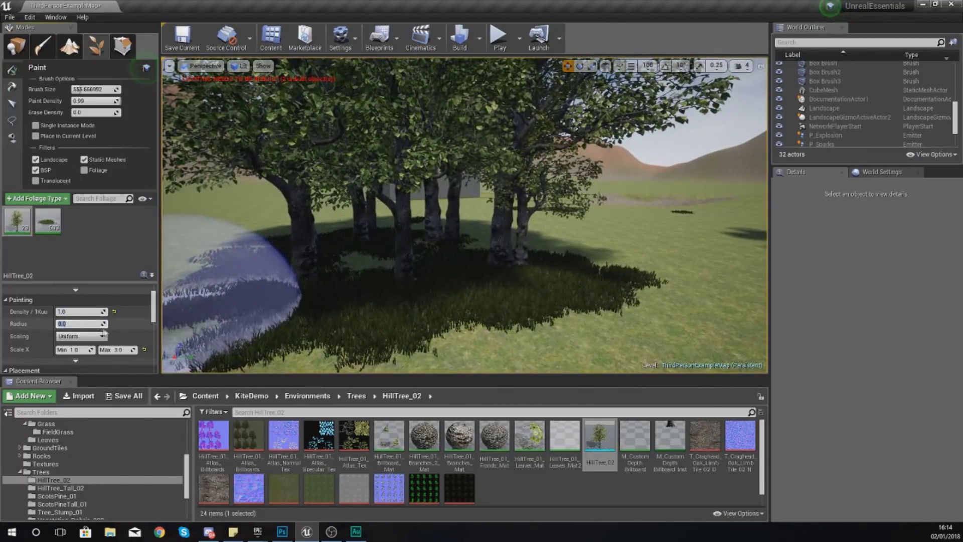
# Step: Set HillTree_02's Radius to about 1.65 and paint more trees with grass alongside the cluster
pyautogui.moveTo(408, 279); pyautogui.dragTo(680, 271)
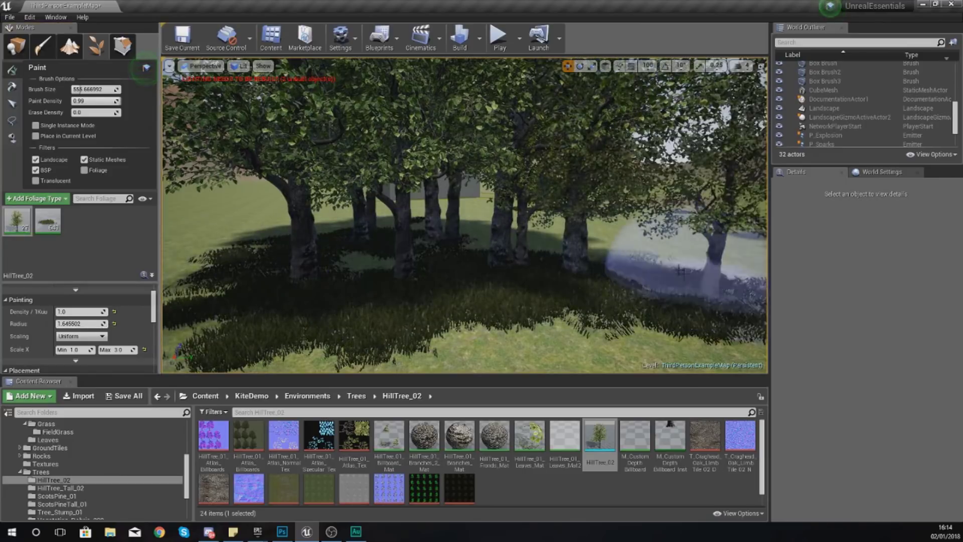
pyautogui.press('w')
pyautogui.moveTo(647, 228); pyautogui.dragTo(727, 225, button='right')
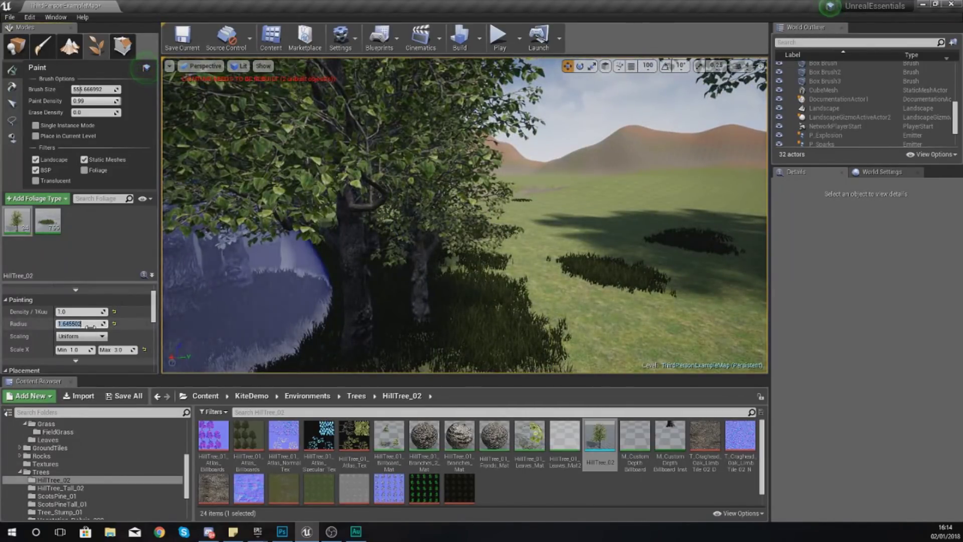
# Step: Set HillTree_02's Radius to 50 and extend the forest with further strokes of trees and grass
pyautogui.moveTo(497, 231); pyautogui.dragTo(627, 212)
pyautogui.moveTo(627, 212); pyautogui.dragTo(627, 212, button='right')
pyautogui.moveTo(664, 266)
pyautogui.mouseDown()
pyautogui.moveTo(544, 275)
pyautogui.moveTo(392, 260)
pyautogui.mouseUp()
pyautogui.moveTo(392, 261); pyautogui.dragTo(392, 260, button='right')
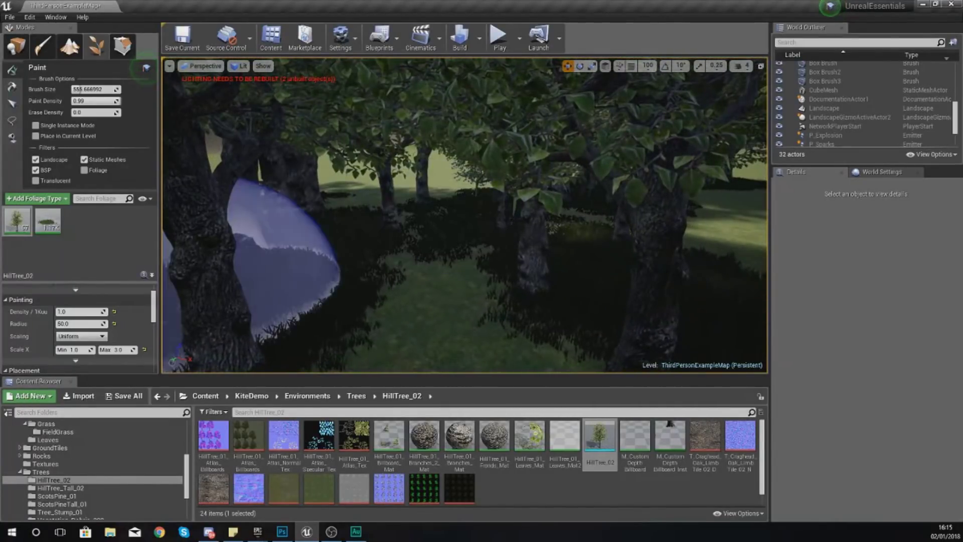
# Step: Review HillTree_02's placement and instance settings, including mobility, cull distance and the shadow options
pyautogui.scroll(-2, 141, 315)
pyautogui.scroll(-2, 141, 315)
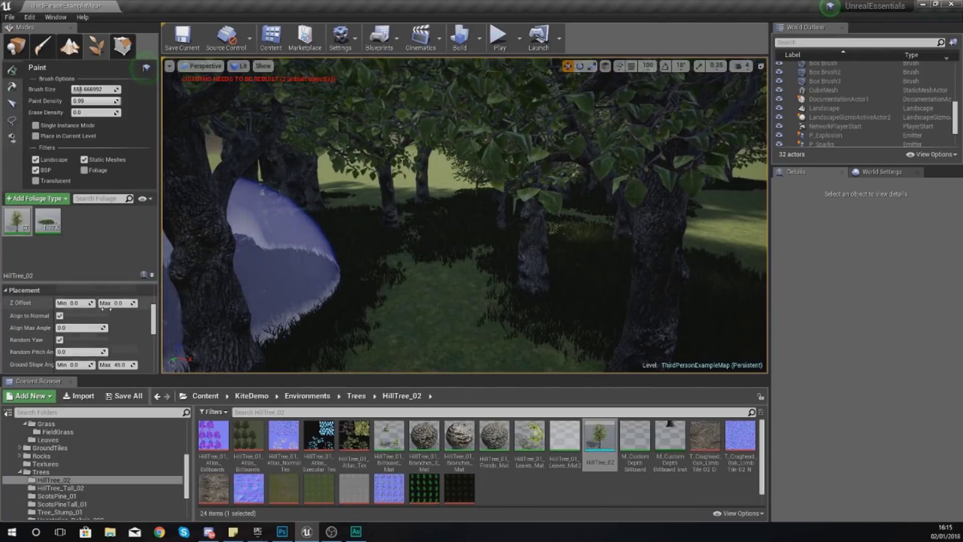
pyautogui.scroll(-5, 110, 315)
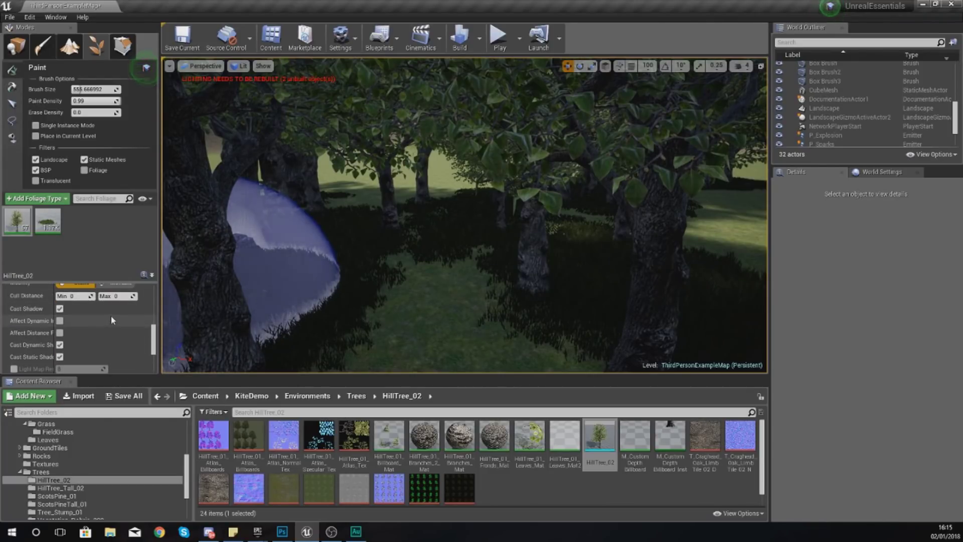
pyautogui.scroll(1, 95, 322)
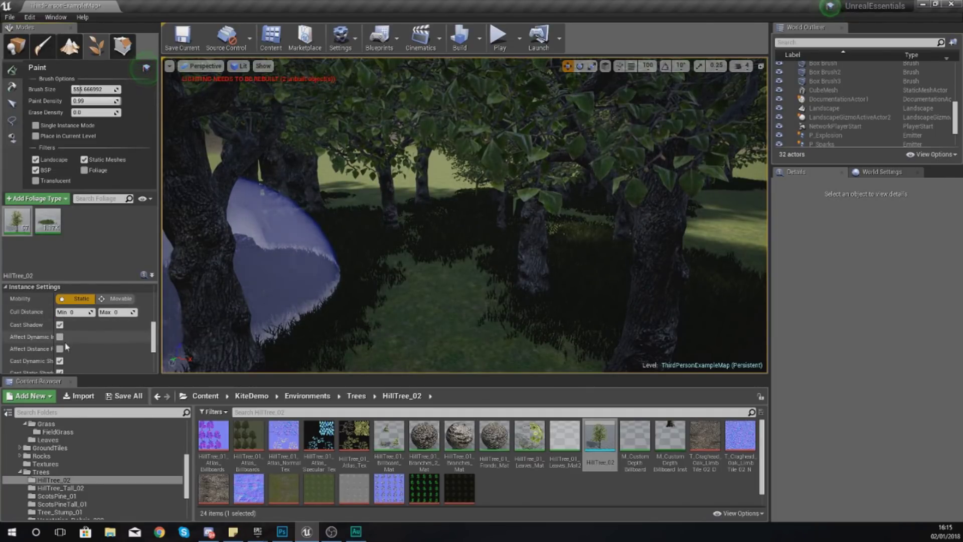
pyautogui.scroll(-2, 71, 348)
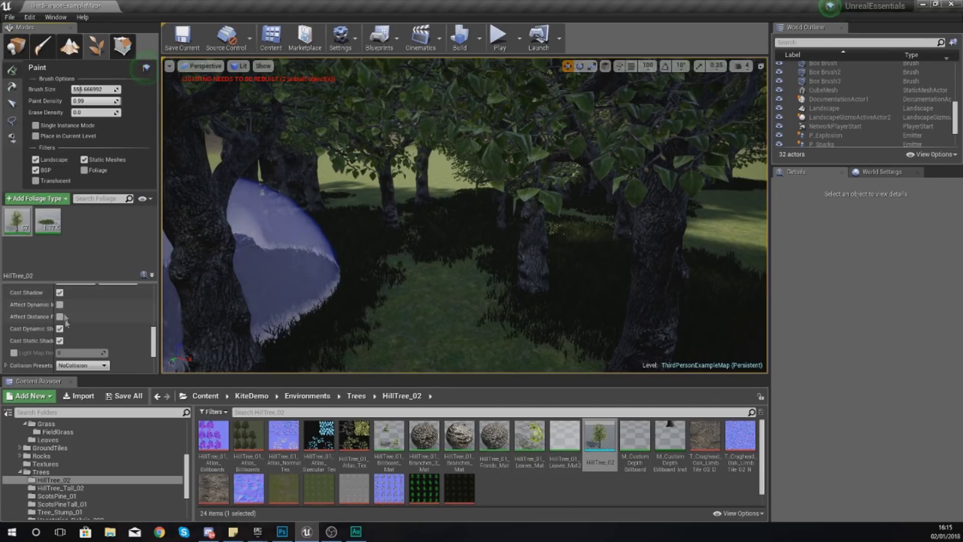
pyautogui.moveTo(154, 349); pyautogui.dragTo(154, 356)
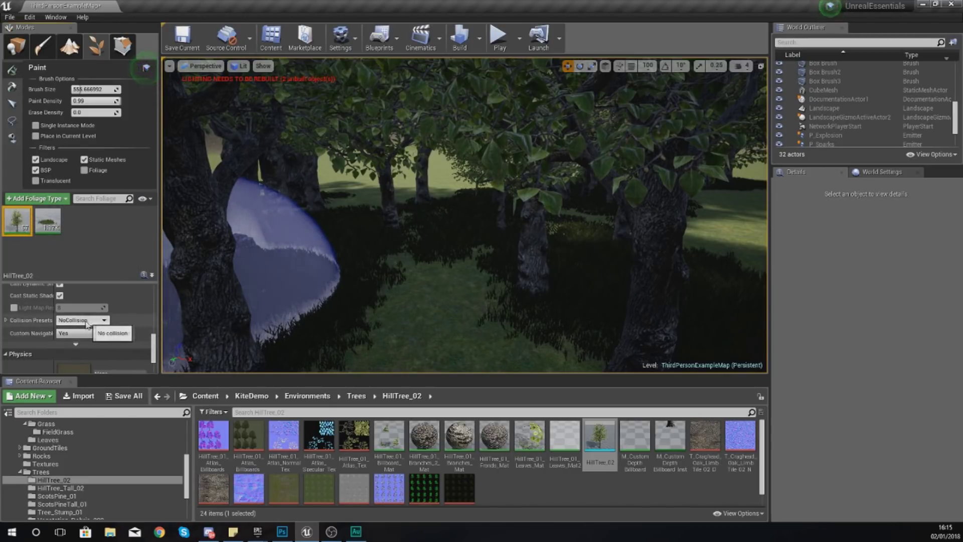
# Step: Examine the Collision Presets options for HillTree_02, and select SM_FieldGrass_01 to inspect its collision preset
pyautogui.click(81, 320)
pyautogui.click(71, 320)
pyautogui.click(70, 341)
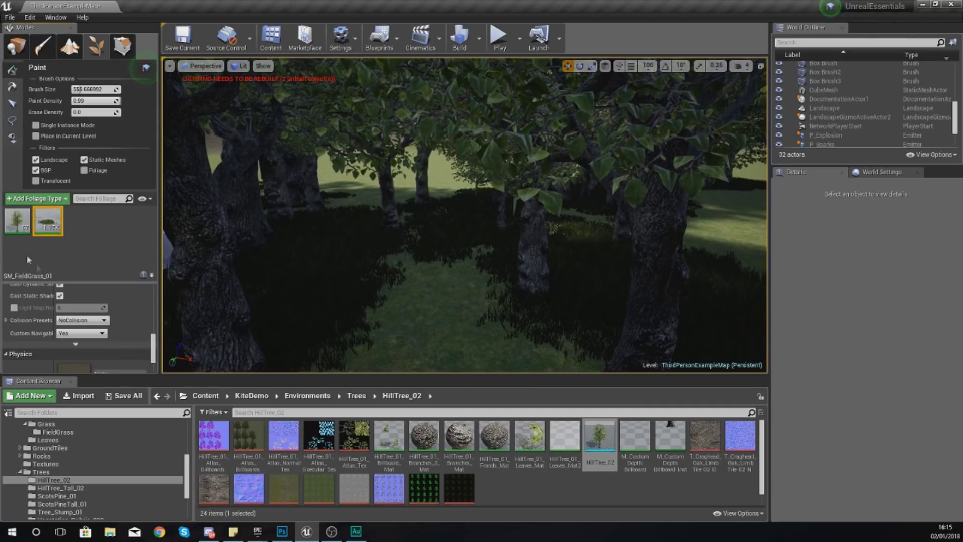
pyautogui.click(79, 322)
pyautogui.click(88, 324)
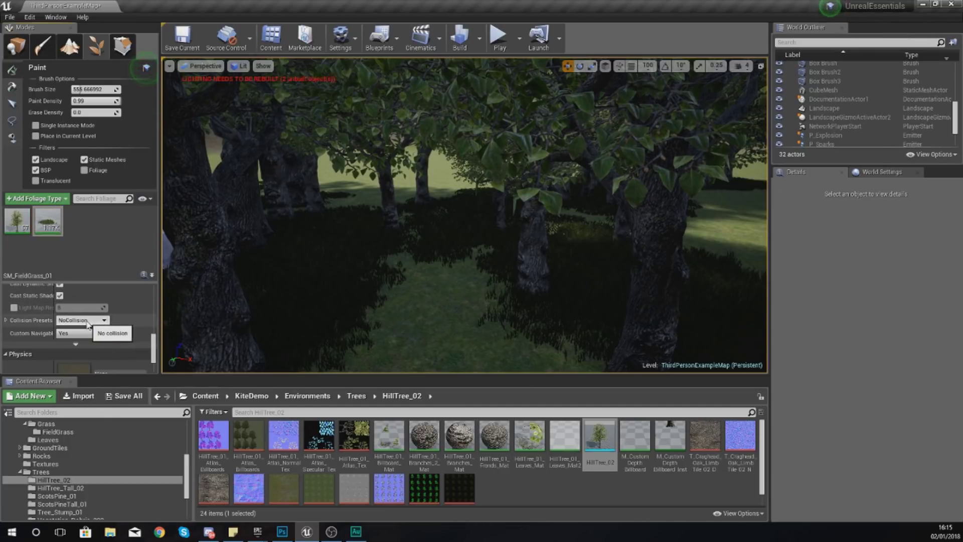
# Step: Inspect the painted forest from among the trunks and from outside, and return to SM_FieldGrass_01's mesh settings
pyautogui.moveTo(483, 235)
pyautogui.mouseDown(button='right')
pyautogui.moveTo(225, 222)
pyautogui.moveTo(185, 256)
pyautogui.moveTo(173, 233)
pyautogui.moveTo(191, 223)
pyautogui.mouseUp(button='right')
pyautogui.moveTo(487, 258)
pyautogui.mouseDown(button='right')
pyautogui.moveTo(497, 259)
pyautogui.moveTo(371, 257)
pyautogui.mouseUp(button='right')
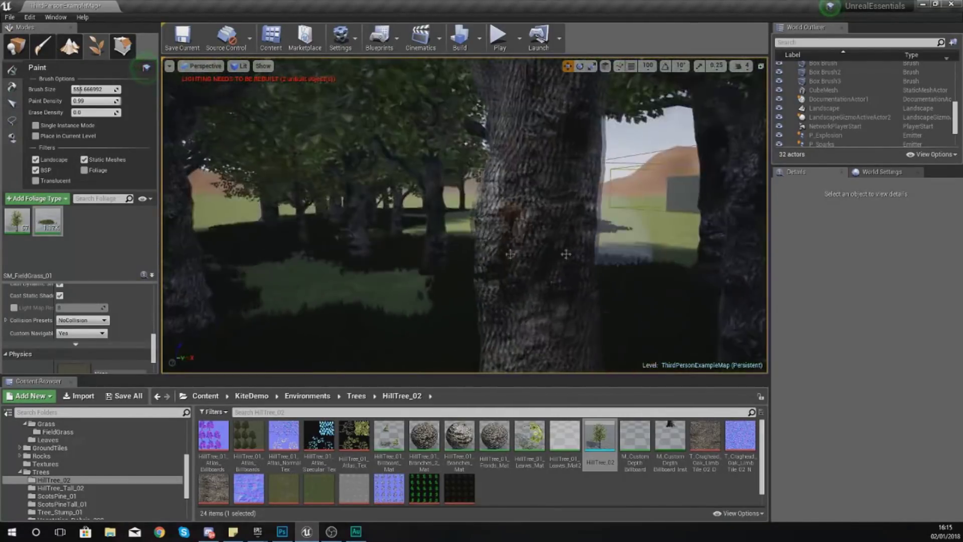
pyautogui.moveTo(153, 354); pyautogui.dragTo(198, 294)
pyautogui.moveTo(198, 293); pyautogui.dragTo(221, 295, button='right')
pyautogui.moveTo(472, 282); pyautogui.dragTo(462, 283, button='right')
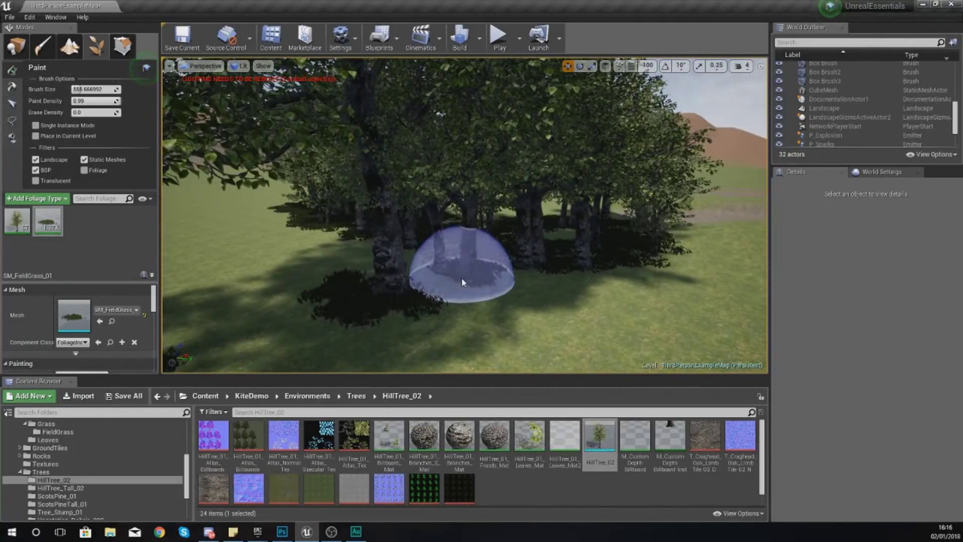